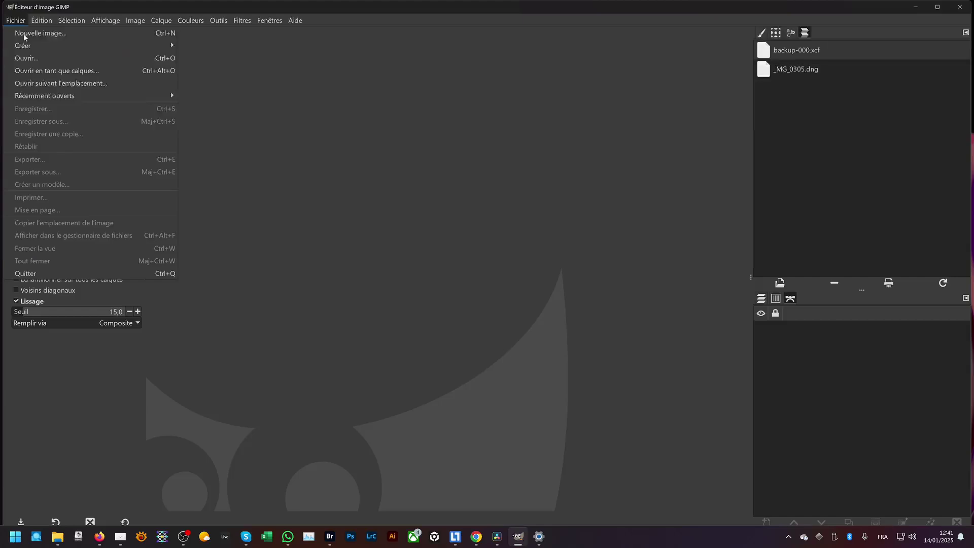
Start a new image and look through its list of predefined size templates without choosing one.
{"action": "left_click_drag", "start_coordinate": [423, 126], "coordinate": [470, 163]}
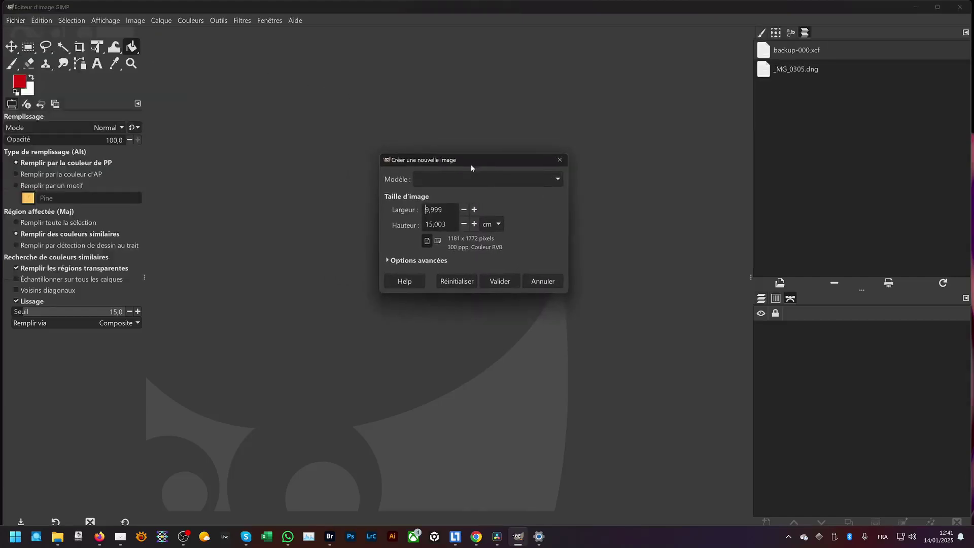
{"action": "left_click", "coordinate": [531, 178]}
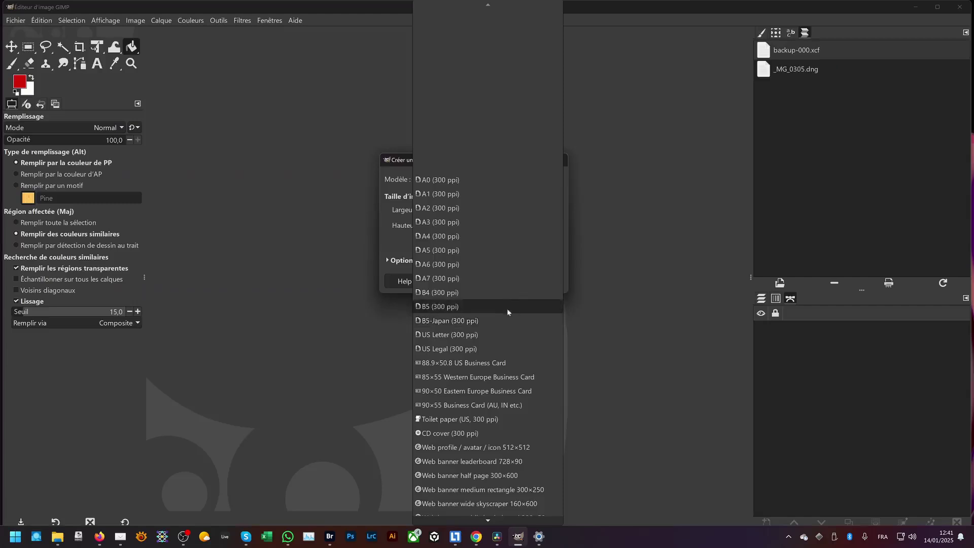
{"action": "scroll", "coordinate": [516, 285], "scroll_direction": "down", "scroll_amount": 3}
{"action": "scroll", "coordinate": [516, 286], "scroll_direction": "down", "scroll_amount": 9}
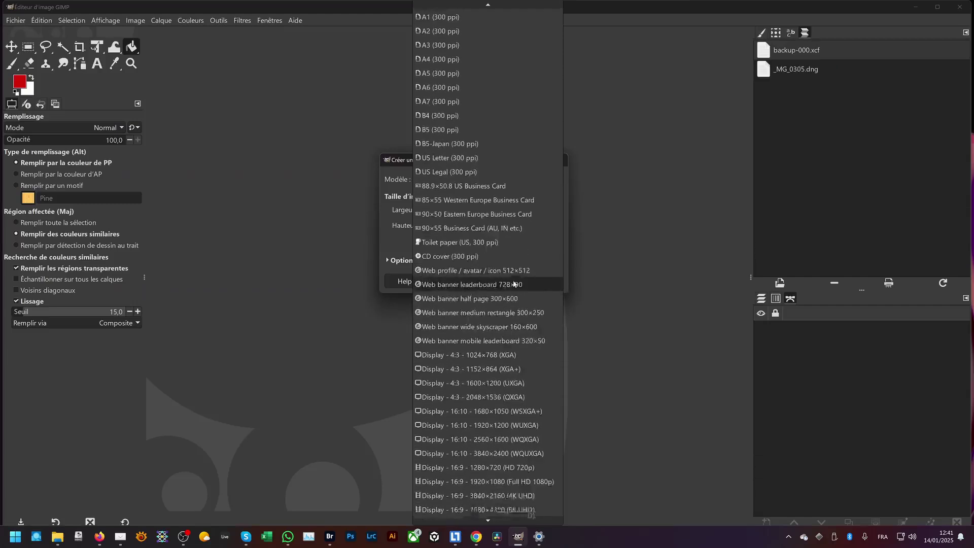
{"action": "scroll", "coordinate": [509, 297], "scroll_direction": "down", "scroll_amount": 1}
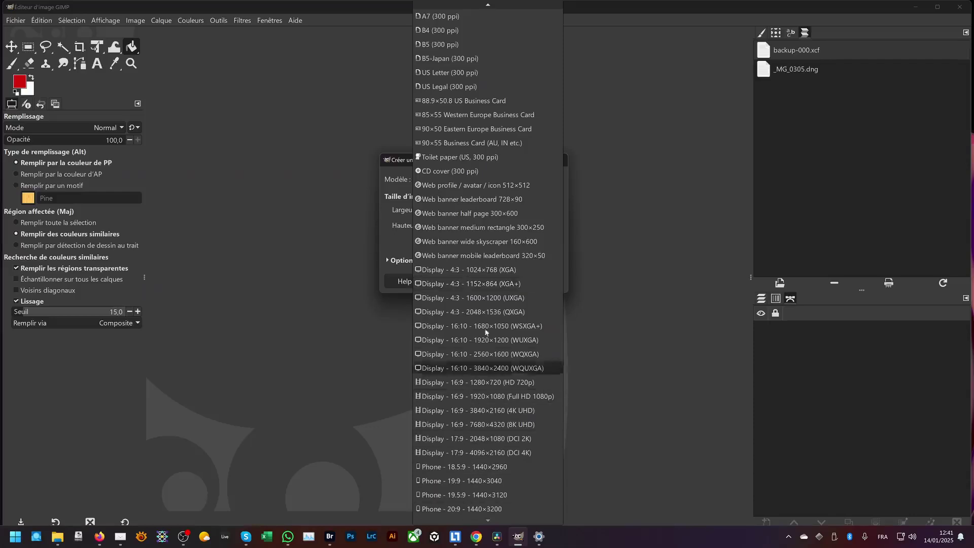
{"action": "scroll", "coordinate": [482, 212], "scroll_direction": "up", "scroll_amount": 2}
{"action": "scroll", "coordinate": [482, 211], "scroll_direction": "up", "scroll_amount": 3}
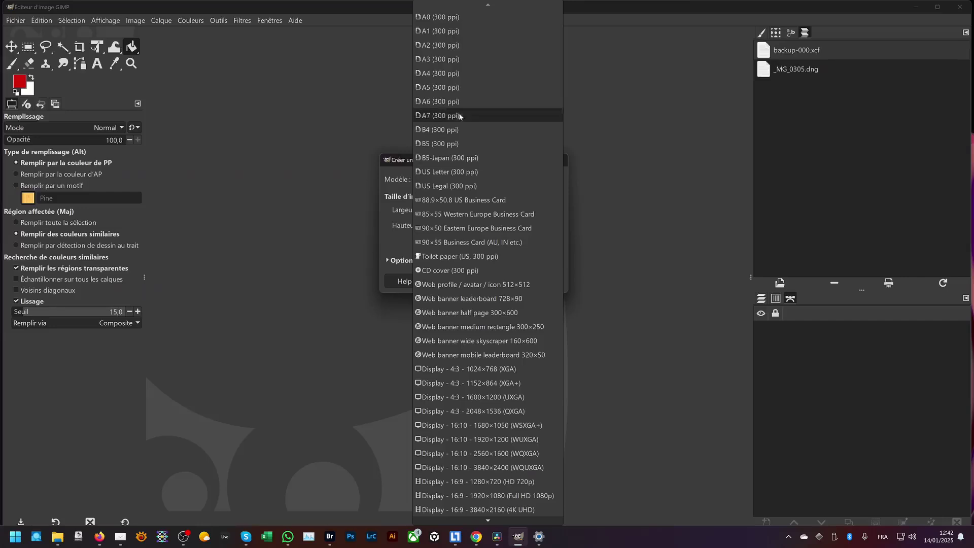
{"action": "key", "text": "Escape"}
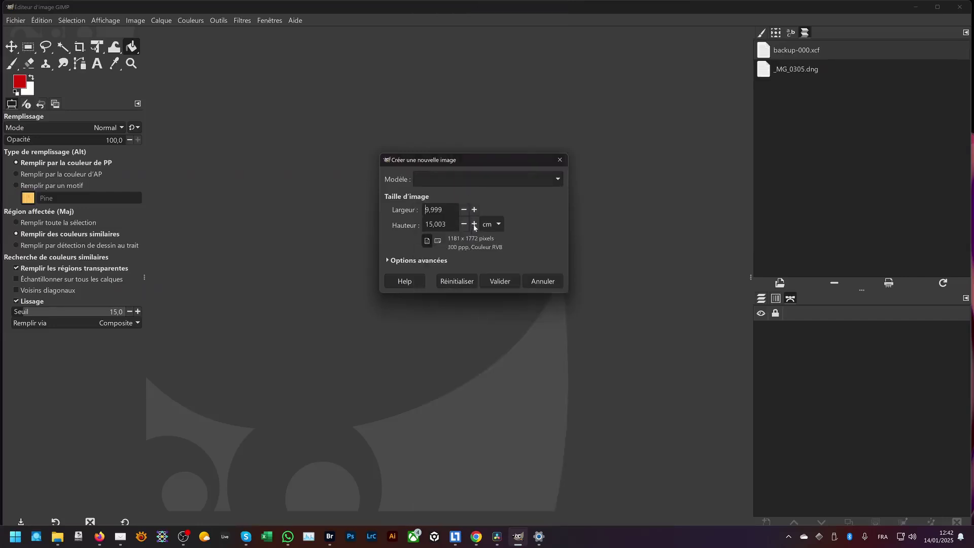
Try pixels as the unit for the new image's width and height, and return the unit to centimeters.
{"action": "left_click", "coordinate": [498, 225]}
{"action": "left_click", "coordinate": [510, 158]}
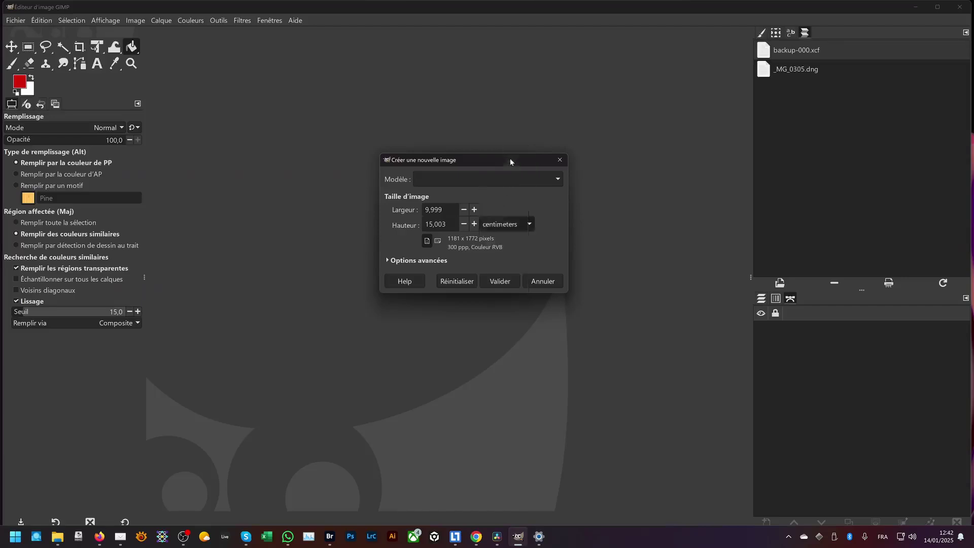
{"action": "left_click", "coordinate": [498, 225]}
{"action": "left_click", "coordinate": [500, 227]}
{"action": "left_click", "coordinate": [497, 225]}
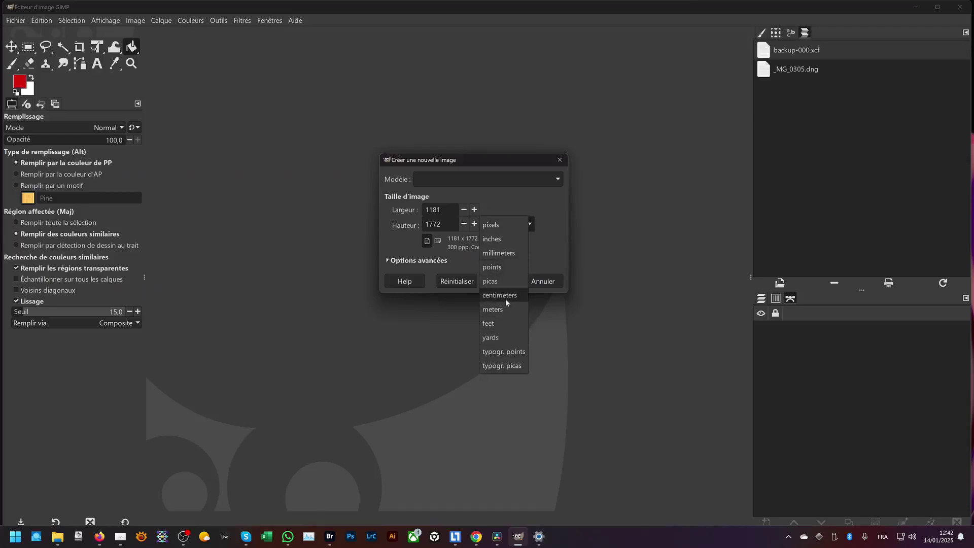
{"action": "left_click", "coordinate": [505, 299]}
{"action": "left_click", "coordinate": [507, 226]}
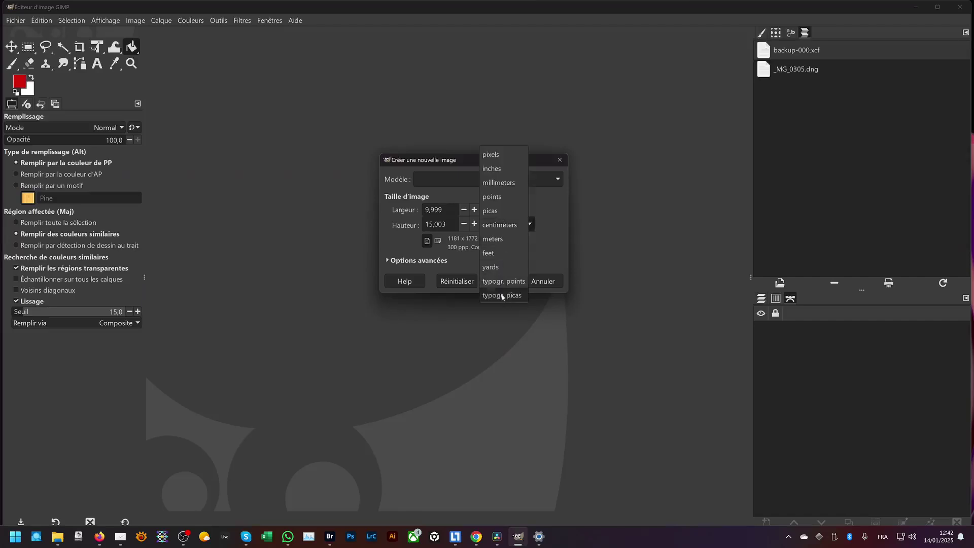
{"action": "left_click", "coordinate": [504, 225]}
Try landscape orientation for the new image and return it to portrait.
{"action": "key", "text": "alt+l"}
{"action": "key", "text": "Tab"}
{"action": "key", "text": "Tab"}
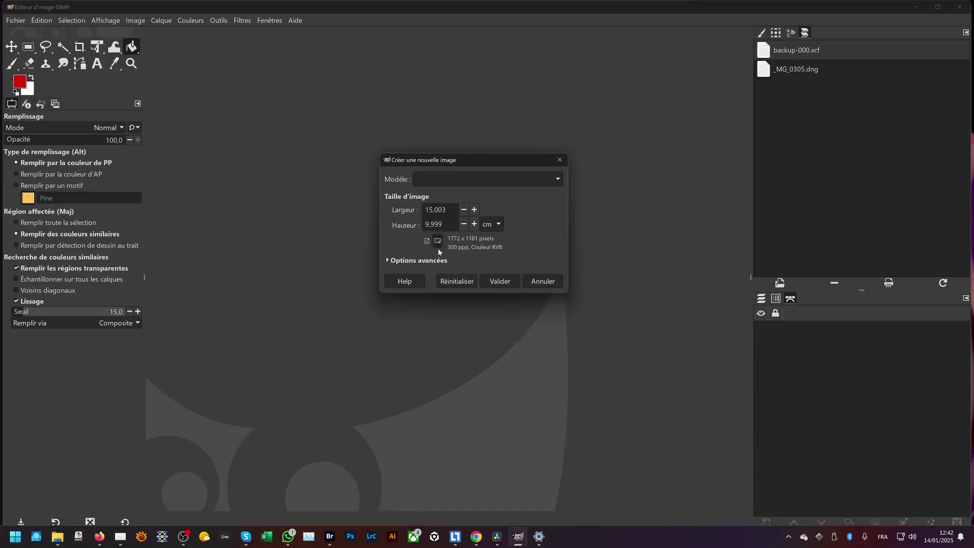
Expand the advanced options, keep the colour space on Couleur RVB and set the precision to Entier 16 bits.
{"action": "left_click", "coordinate": [393, 260]}
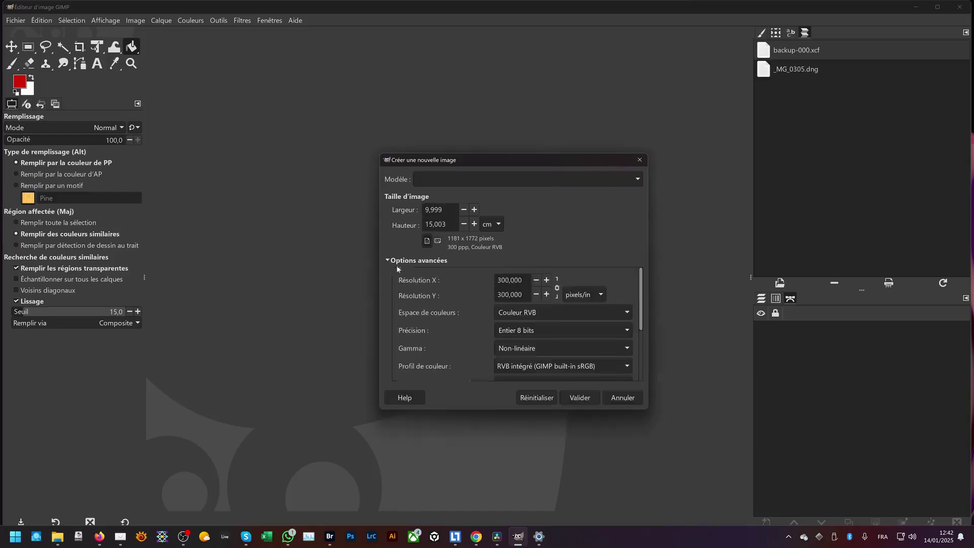
{"action": "key", "text": "Tab"}
{"action": "left_click_drag", "start_coordinate": [496, 162], "coordinate": [430, 127]}
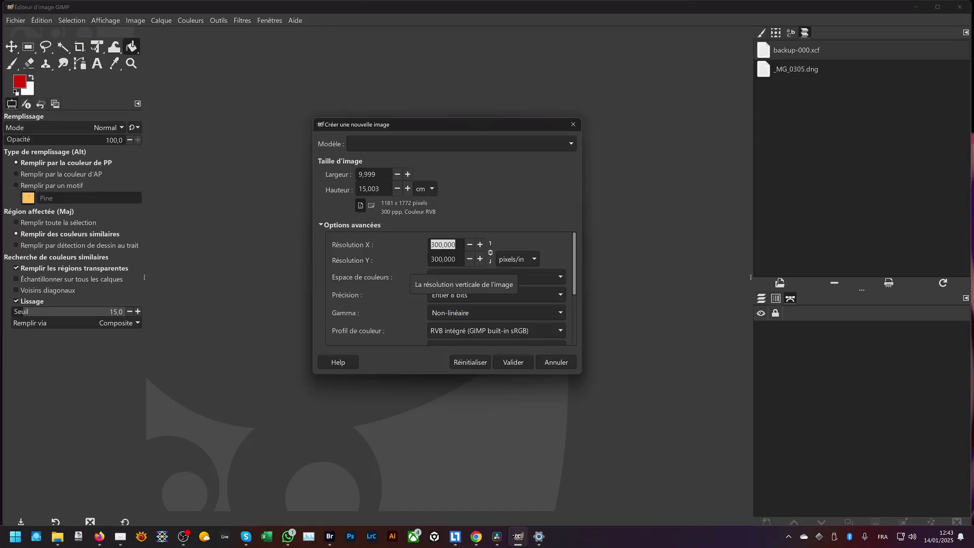
{"action": "left_click", "coordinate": [455, 245]}
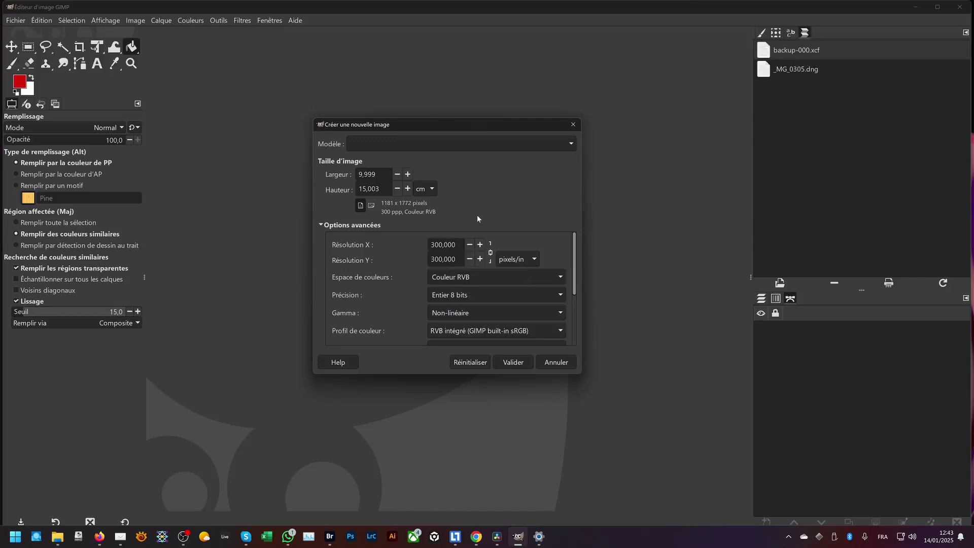
{"action": "left_click", "coordinate": [528, 275]}
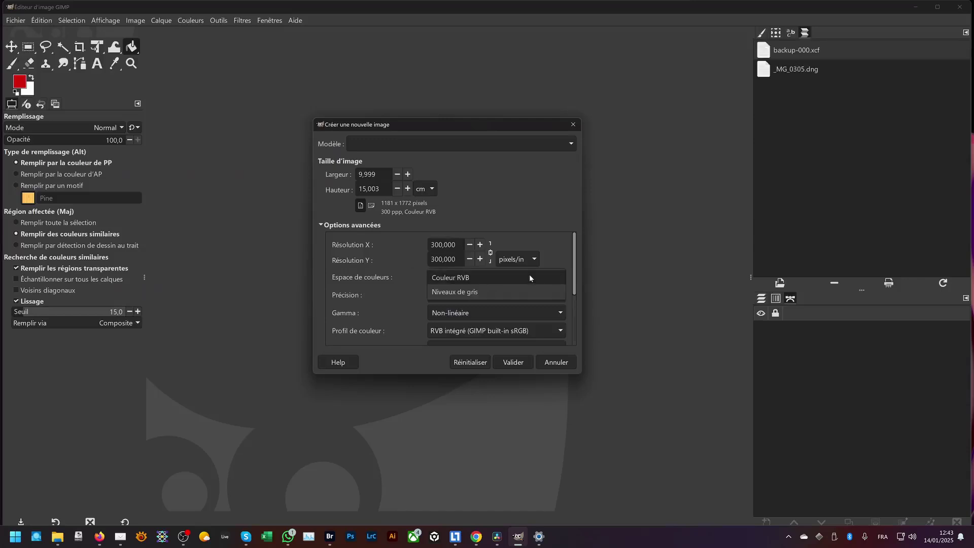
{"action": "left_click", "coordinate": [529, 278]}
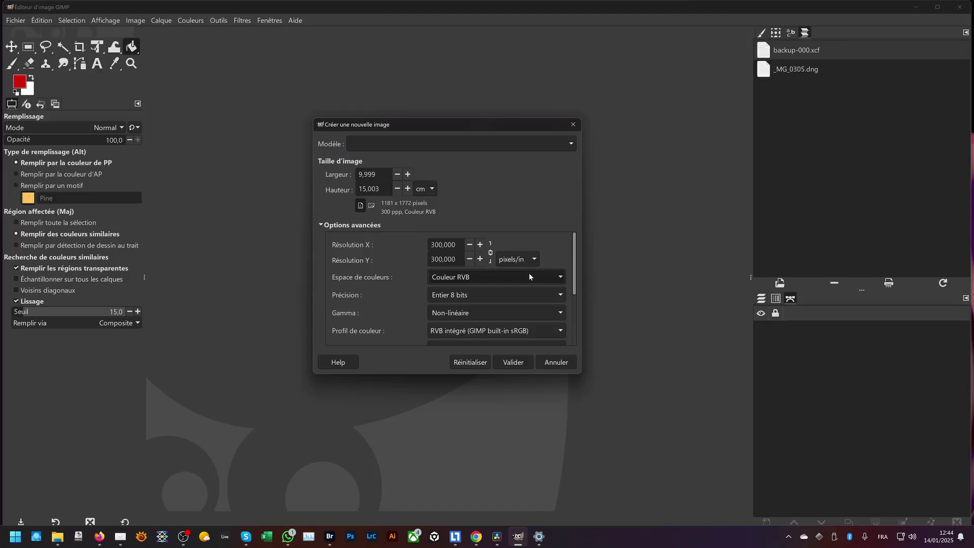
{"action": "left_click", "coordinate": [490, 293]}
{"action": "left_click", "coordinate": [502, 310]}
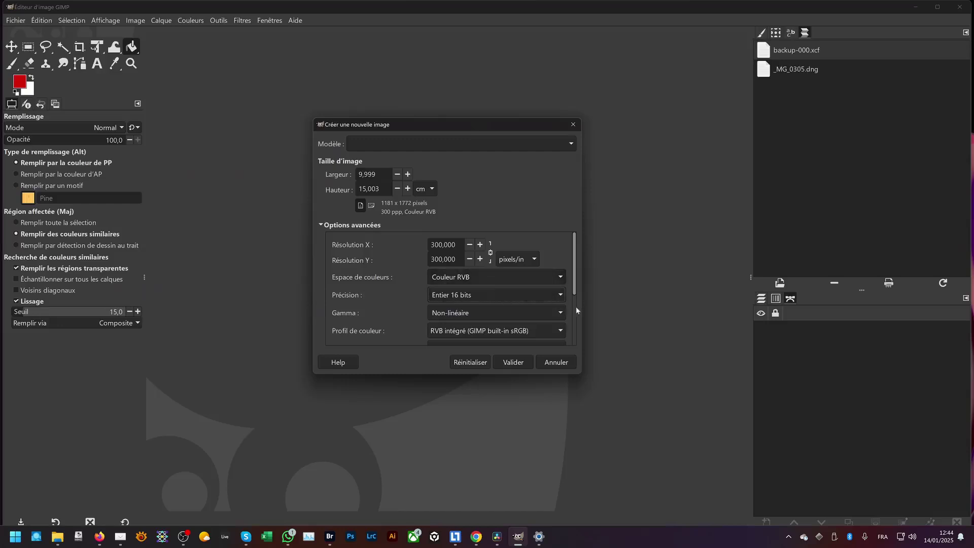
Keep the RVB intégré (GIMP built-in sRGB) colour profile and Aucun for the soft-proofing profile, and create the image.
{"action": "scroll", "coordinate": [558, 315], "scroll_direction": "down", "scroll_amount": 3}
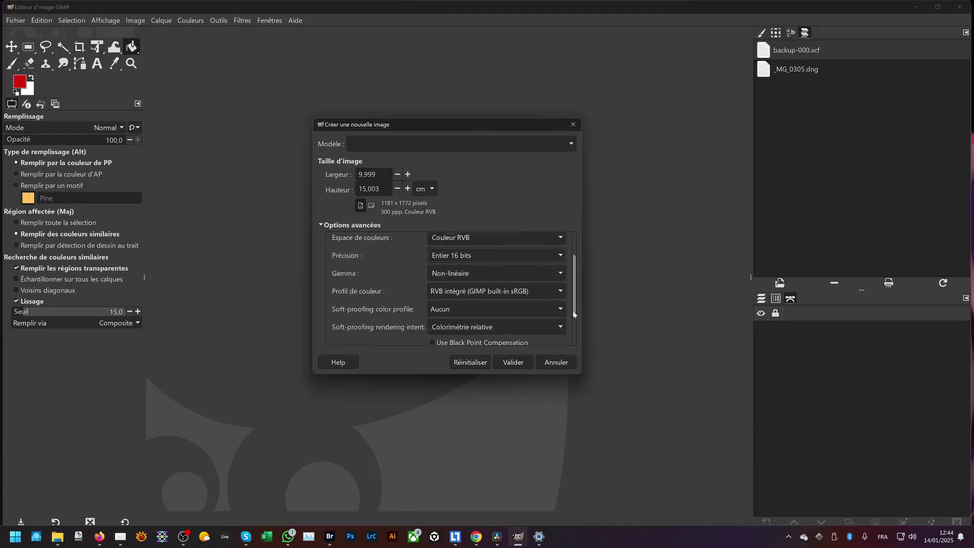
{"action": "left_click", "coordinate": [547, 280]}
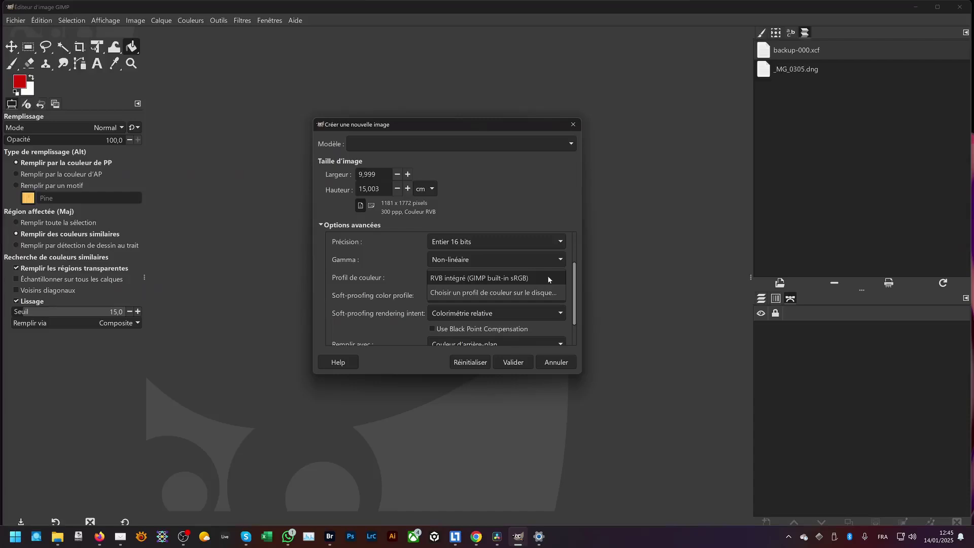
{"action": "left_click", "coordinate": [548, 279]}
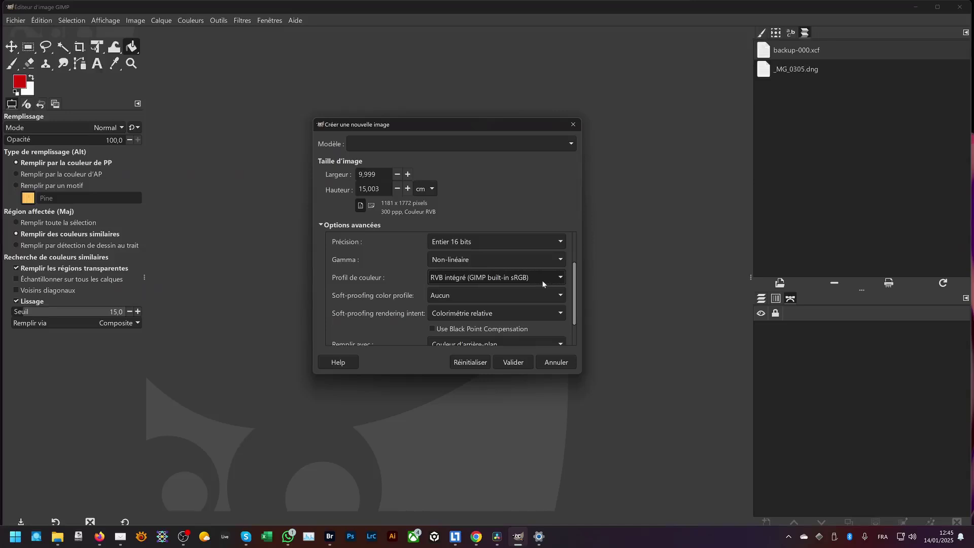
{"action": "left_click", "coordinate": [531, 294]}
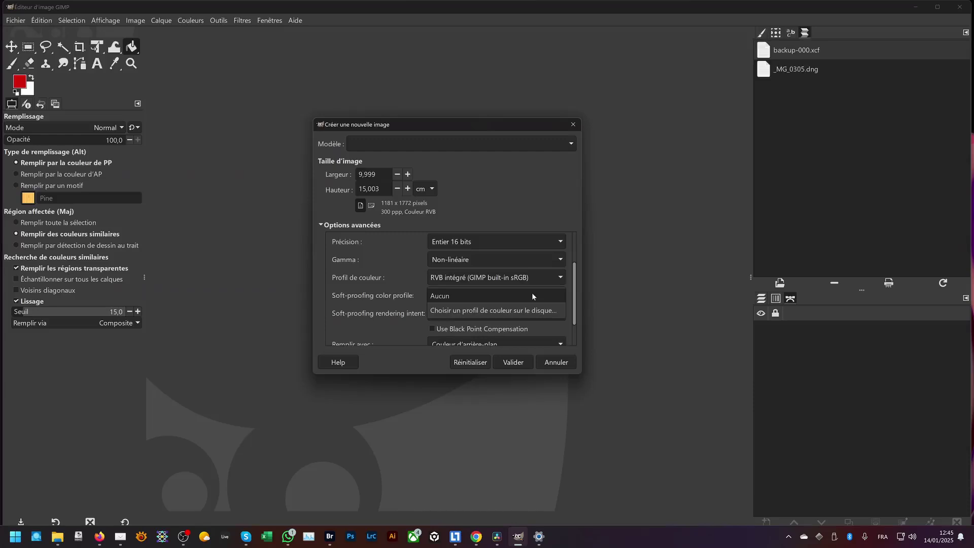
{"action": "left_click", "coordinate": [531, 294]}
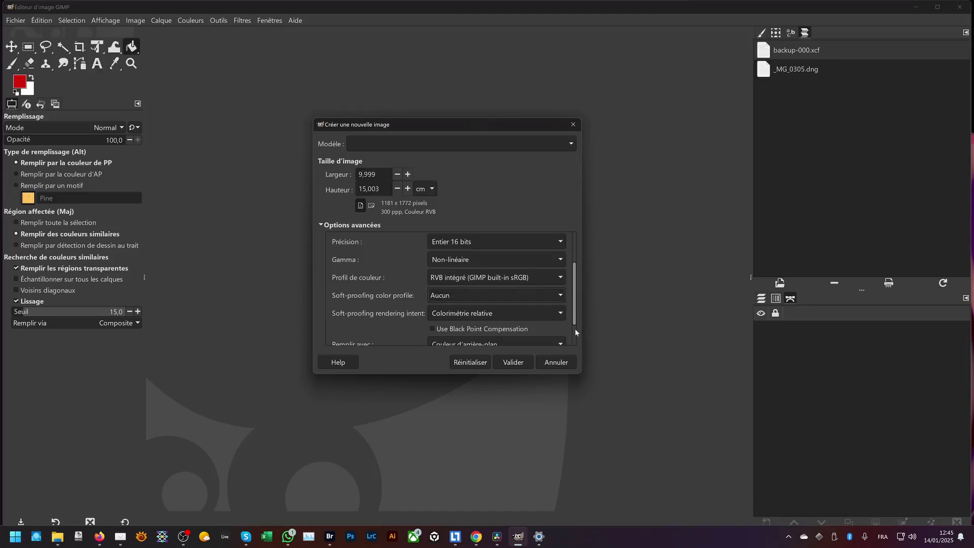
{"action": "left_click", "coordinate": [512, 362]}
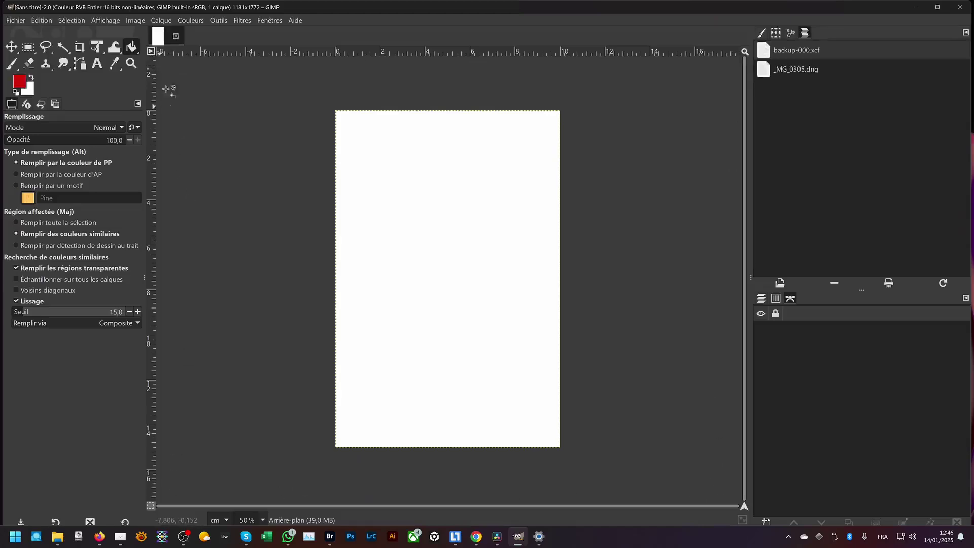
{"action": "left_click", "coordinate": [15, 20]}
{"action": "mouse_move", "coordinate": [138, 20]}
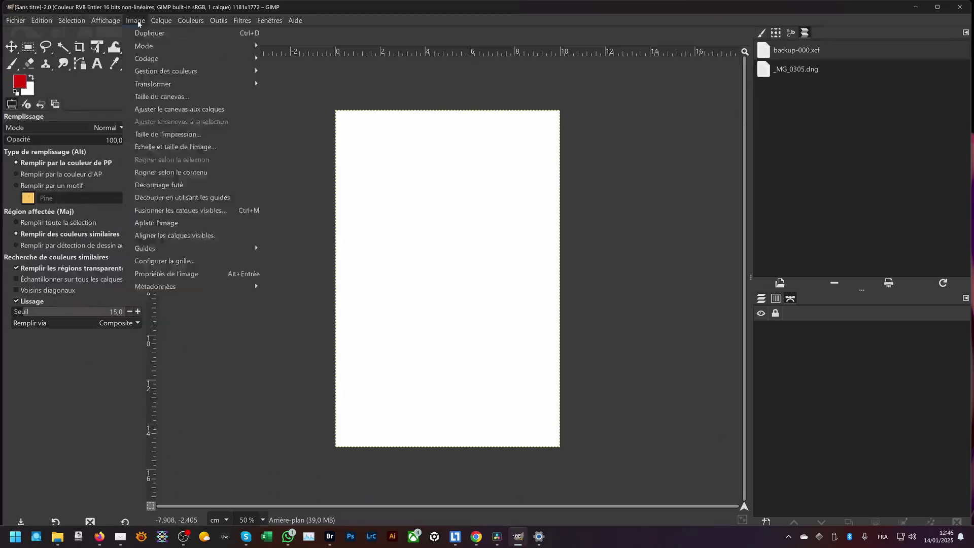
{"action": "left_click", "coordinate": [308, 82]}
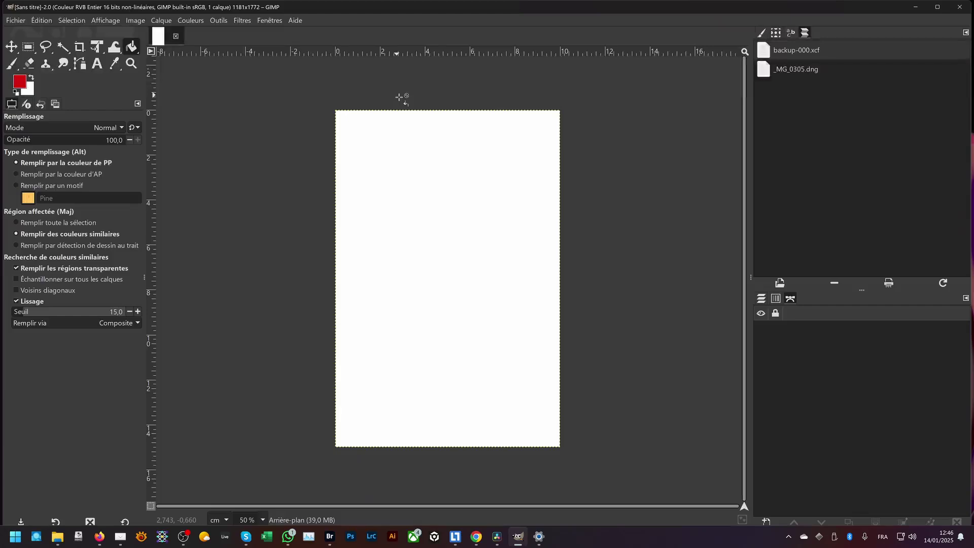
{"action": "left_click", "coordinate": [197, 22]}
{"action": "left_click", "coordinate": [199, 22]}
{"action": "left_click", "coordinate": [15, 20]}
{"action": "mouse_move", "coordinate": [170, 21]}
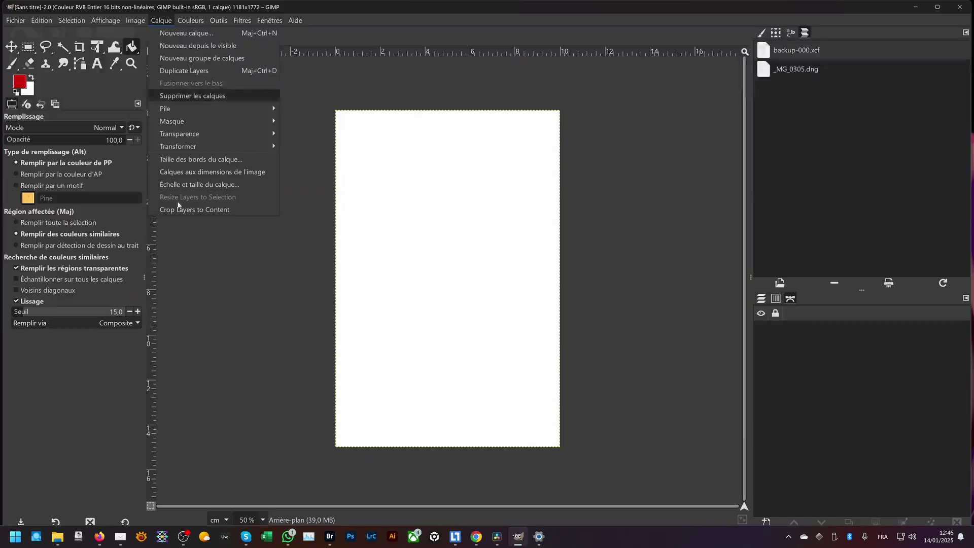
{"action": "left_click", "coordinate": [183, 536]}
{"action": "left_click", "coordinate": [261, 40]}
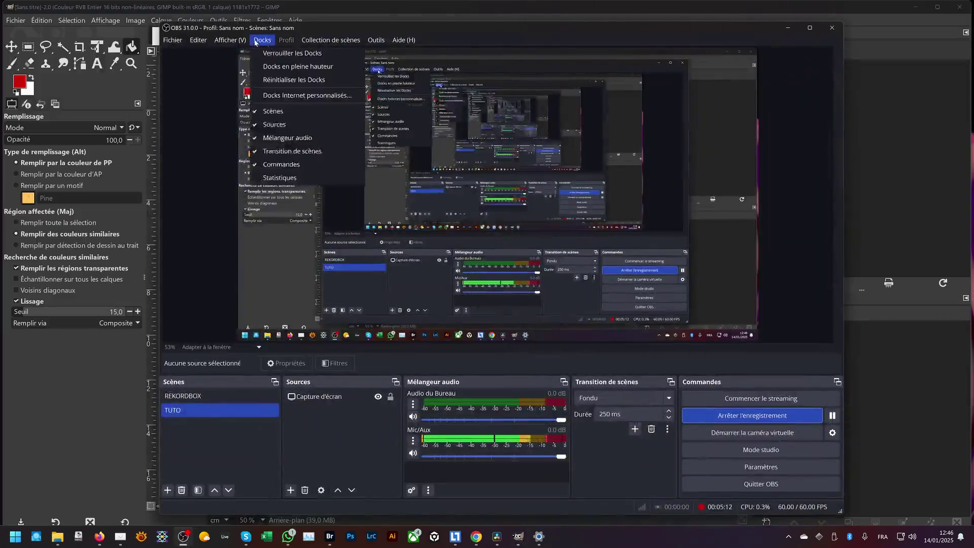
{"action": "left_click", "coordinate": [787, 30]}
{"action": "left_click", "coordinate": [787, 29]}
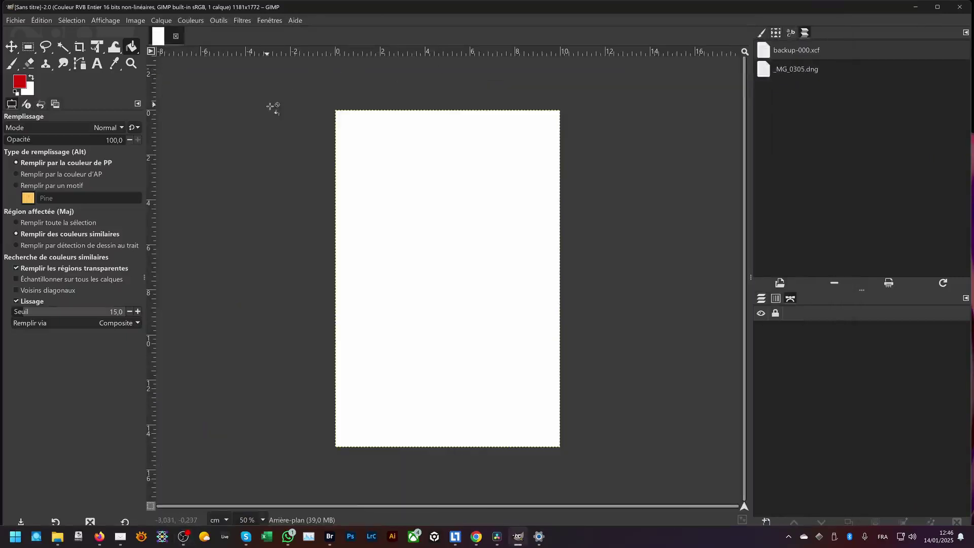
{"action": "left_click", "coordinate": [270, 20]}
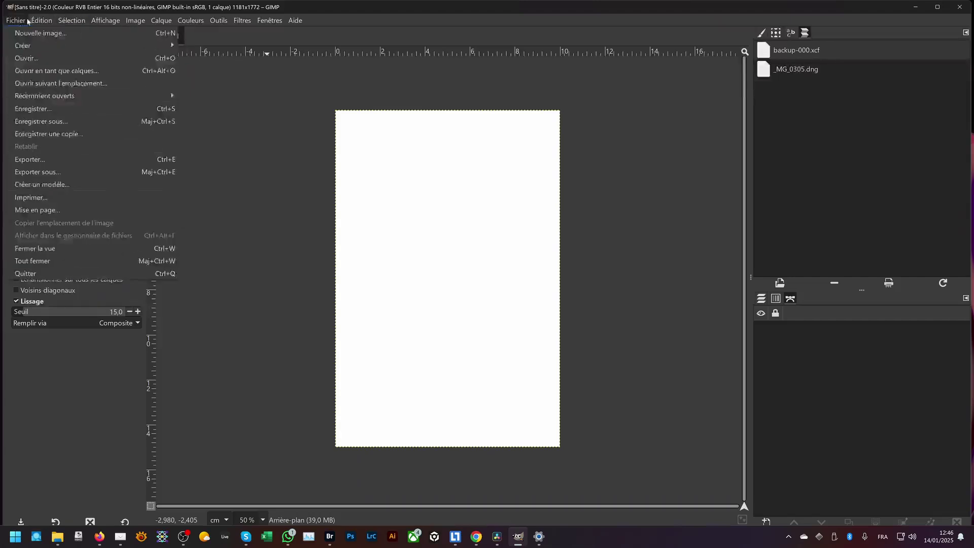
{"action": "left_click", "coordinate": [279, 10]}
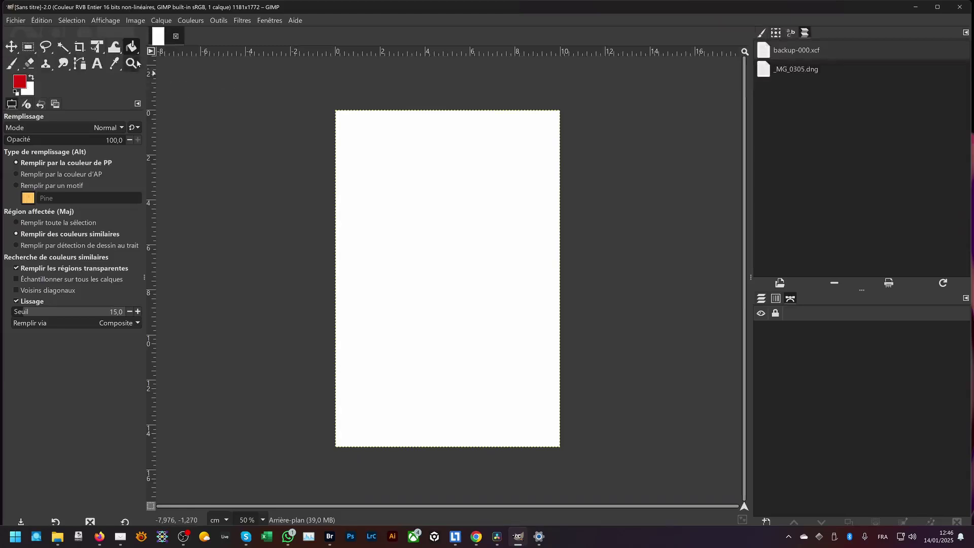
Examine the options of the Color Picker, Warp, Unified Transform, Crop, Fuzzy Select, Free Select, Move and Bucket Fill tools.
{"action": "left_click", "coordinate": [115, 64]}
{"action": "left_click", "coordinate": [114, 46]}
{"action": "left_click", "coordinate": [96, 47]}
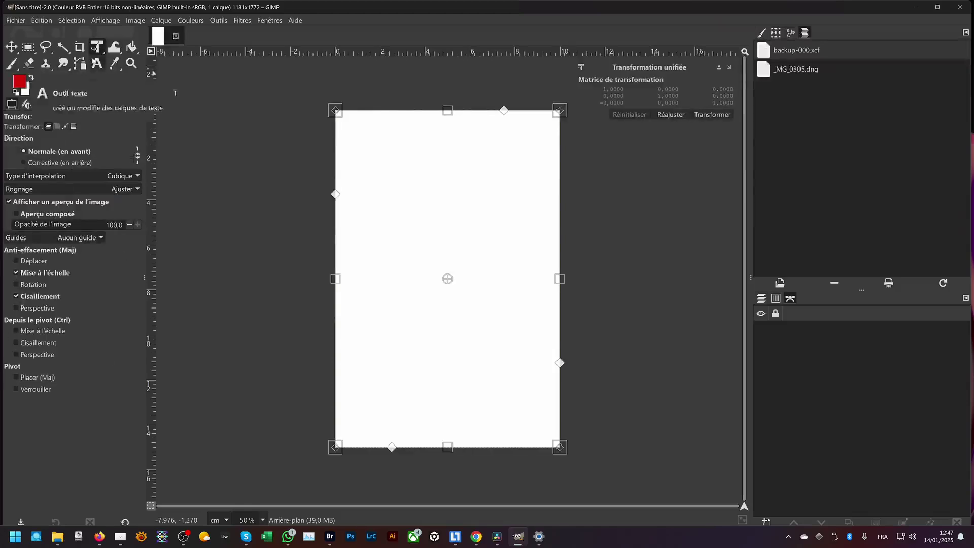
{"action": "left_click", "coordinate": [79, 46]}
{"action": "left_click", "coordinate": [63, 48]}
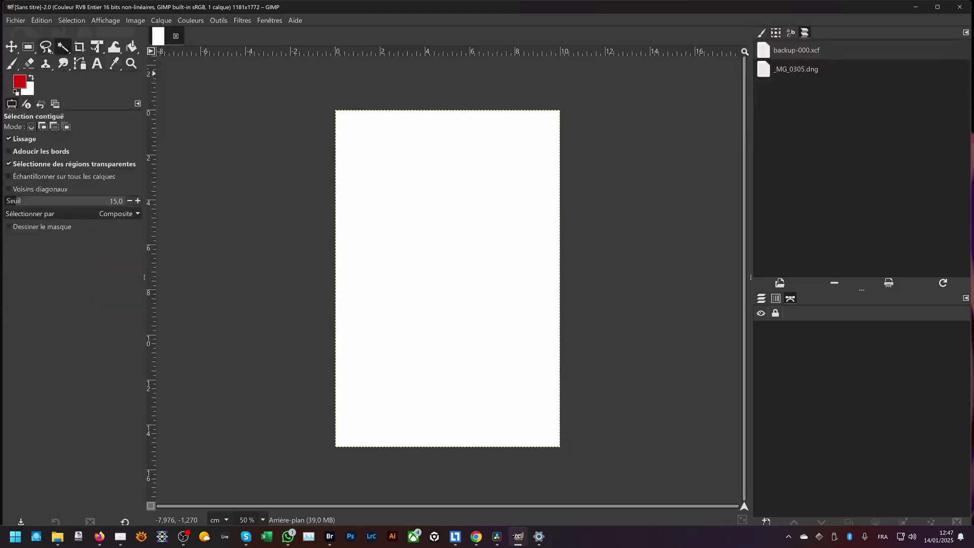
{"action": "left_click", "coordinate": [46, 46]}
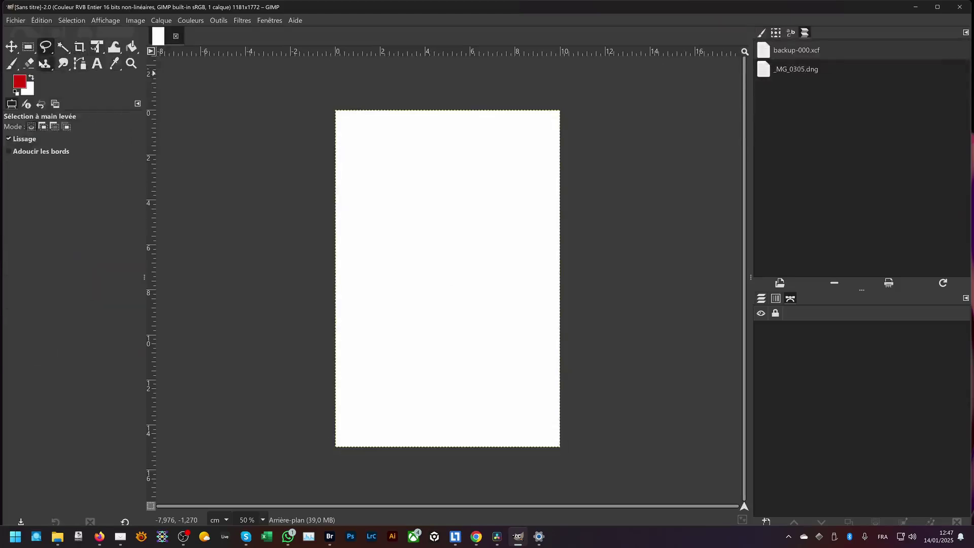
{"action": "left_click", "coordinate": [11, 47]}
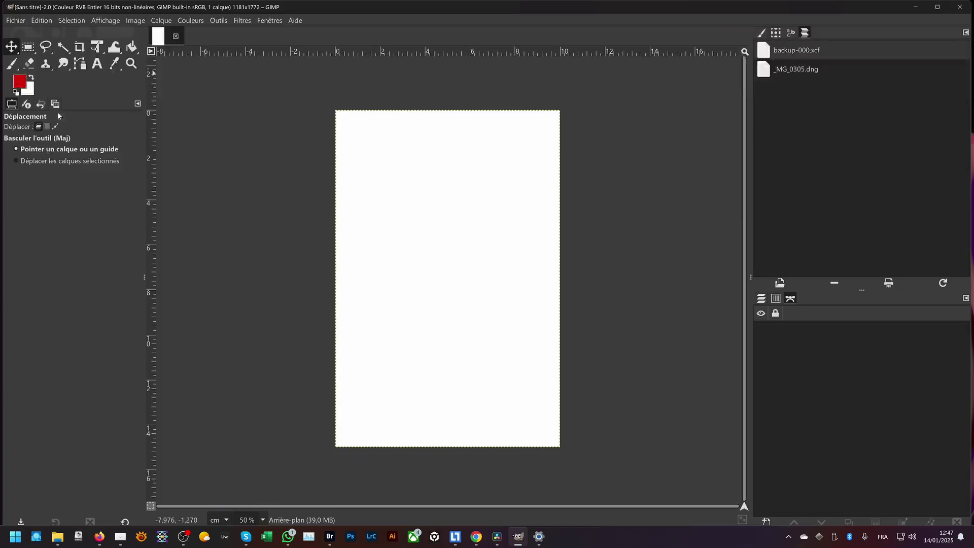
{"action": "left_click", "coordinate": [132, 47]}
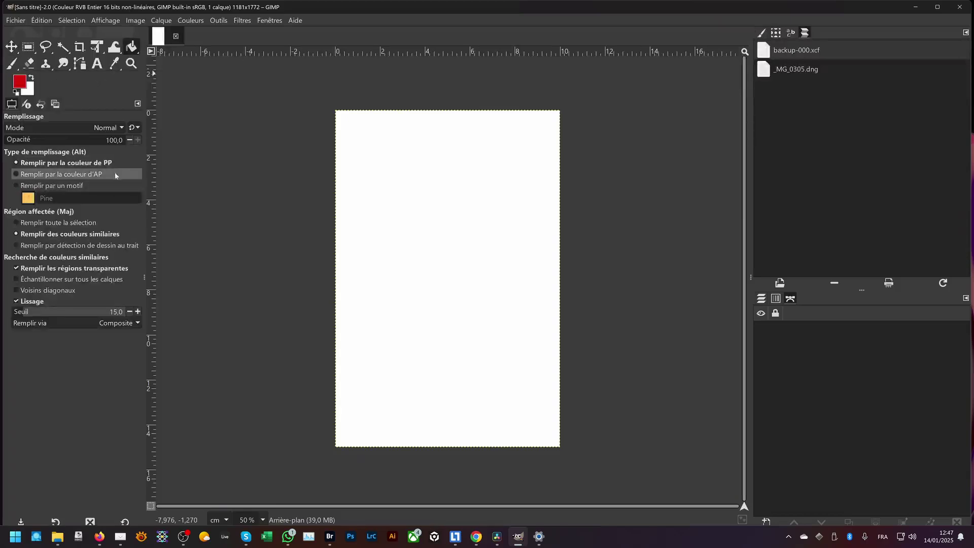
Examine the Device Status, Undo History and Images tabs beside the tool options, and return to the Tool Options tab.
{"action": "left_click", "coordinate": [26, 104]}
{"action": "left_click", "coordinate": [55, 104]}
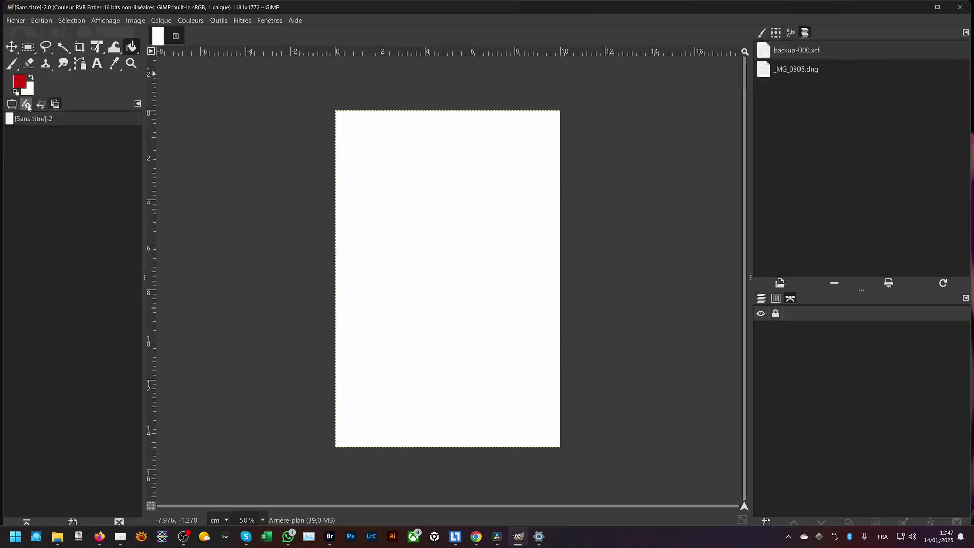
{"action": "left_click", "coordinate": [27, 105]}
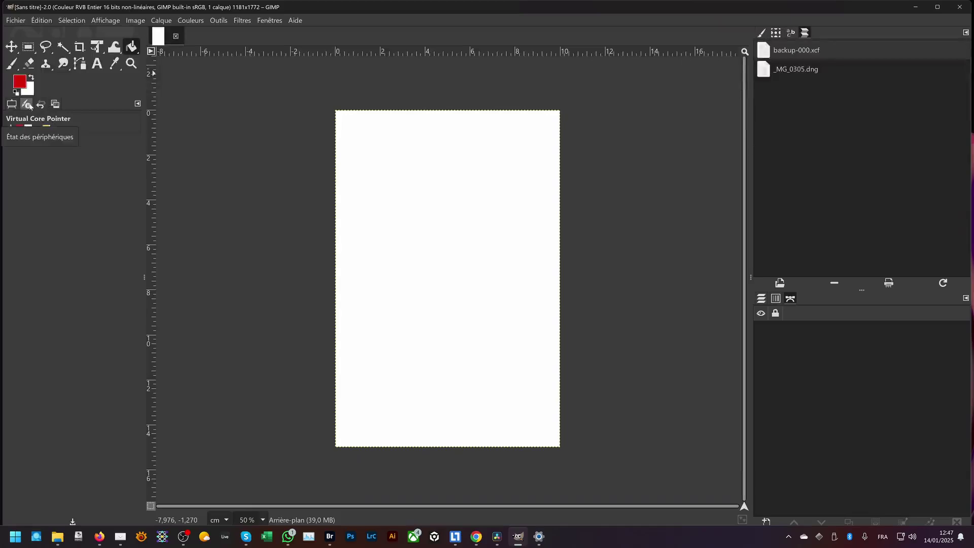
{"action": "left_click", "coordinate": [42, 104]}
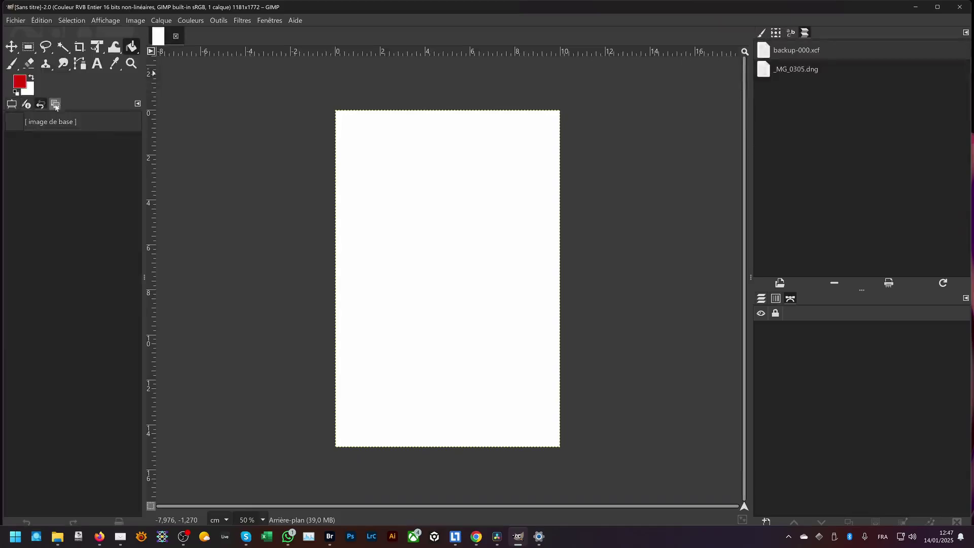
{"action": "left_click", "coordinate": [55, 105]}
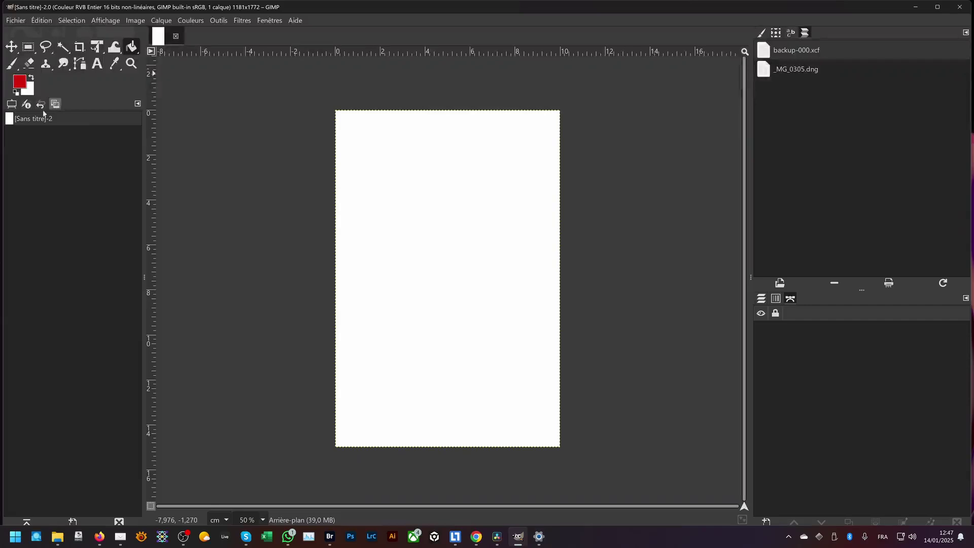
{"action": "left_click", "coordinate": [11, 104]}
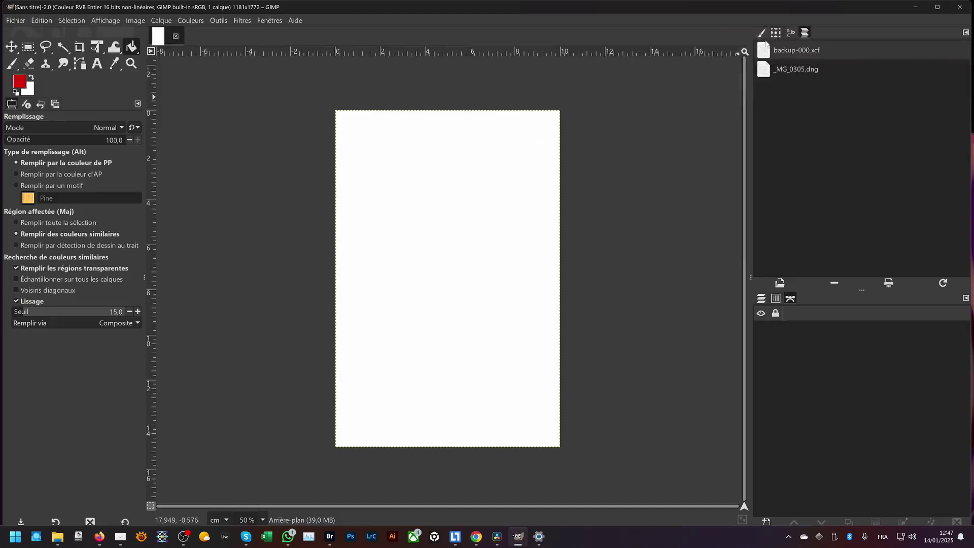
Make the lower dock slightly taller and look through the Brushes, Patterns, Fonts and Document History tabs of the upper dock.
{"action": "mouse_move", "coordinate": [862, 290]}
{"action": "left_mouse_down"}
{"action": "mouse_move", "coordinate": [866, 191]}
{"action": "mouse_move", "coordinate": [878, 355]}
{"action": "mouse_move", "coordinate": [868, 272]}
{"action": "mouse_move", "coordinate": [868, 287]}
{"action": "left_mouse_up"}
{"action": "left_click", "coordinate": [761, 32]}
{"action": "left_click", "coordinate": [805, 33]}
{"action": "left_click", "coordinate": [761, 32]}
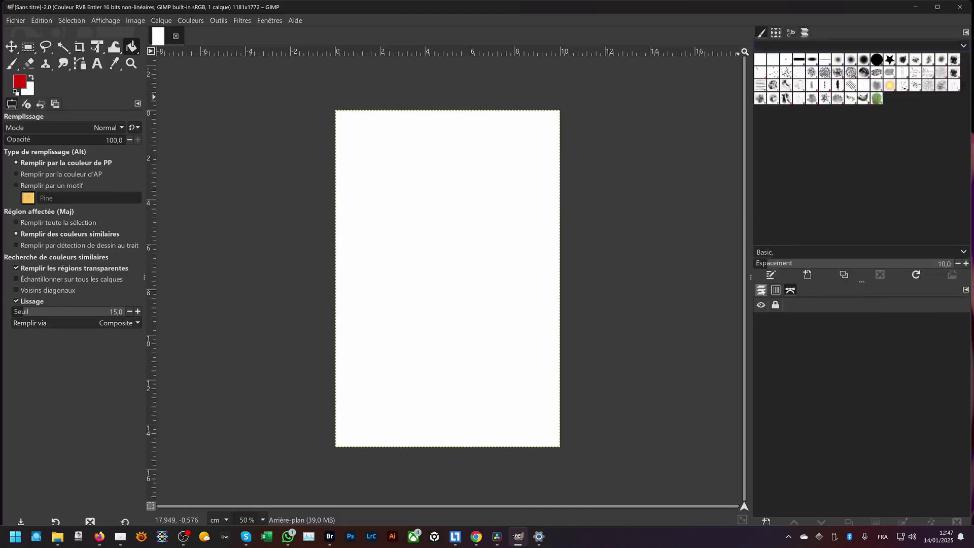
{"action": "left_click", "coordinate": [776, 32]}
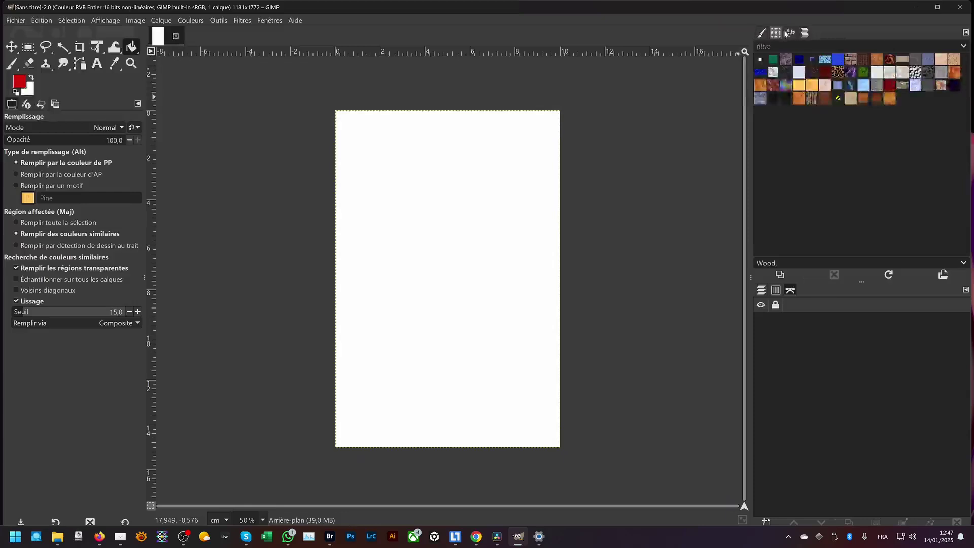
{"action": "left_click", "coordinate": [790, 33]}
{"action": "left_click", "coordinate": [805, 33]}
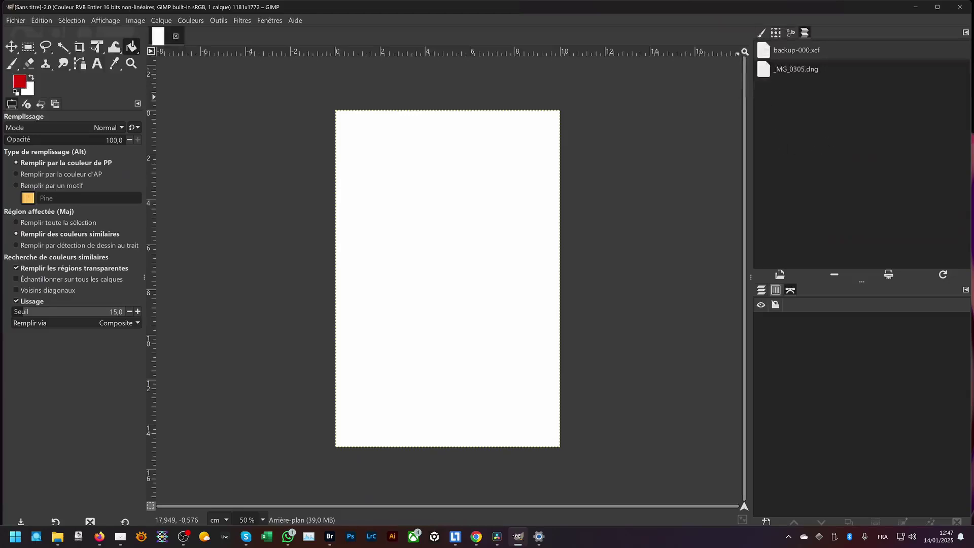
Look through the Layers, Channels and Paths tabs of the lower dock and return to Layers.
{"action": "left_click", "coordinate": [761, 289]}
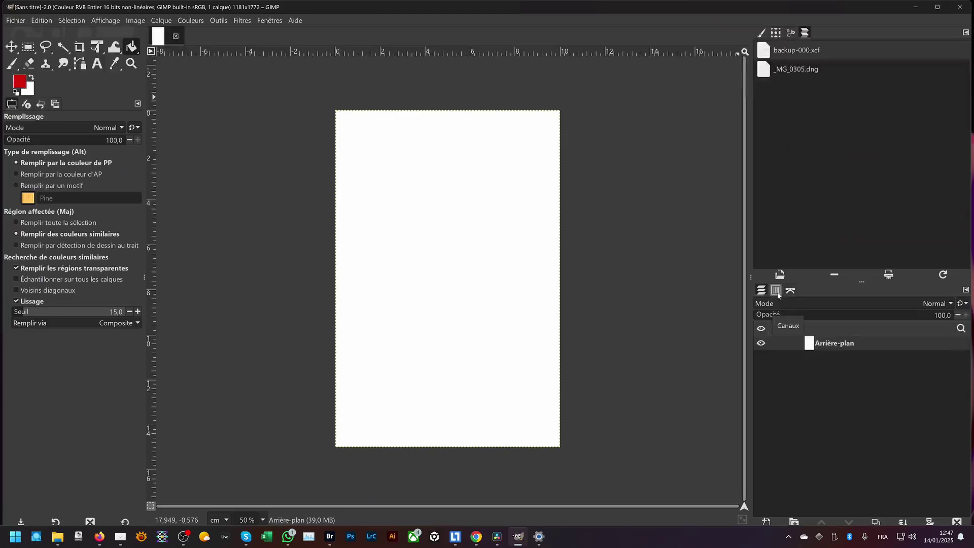
{"action": "left_click", "coordinate": [776, 291]}
{"action": "left_click", "coordinate": [790, 291]}
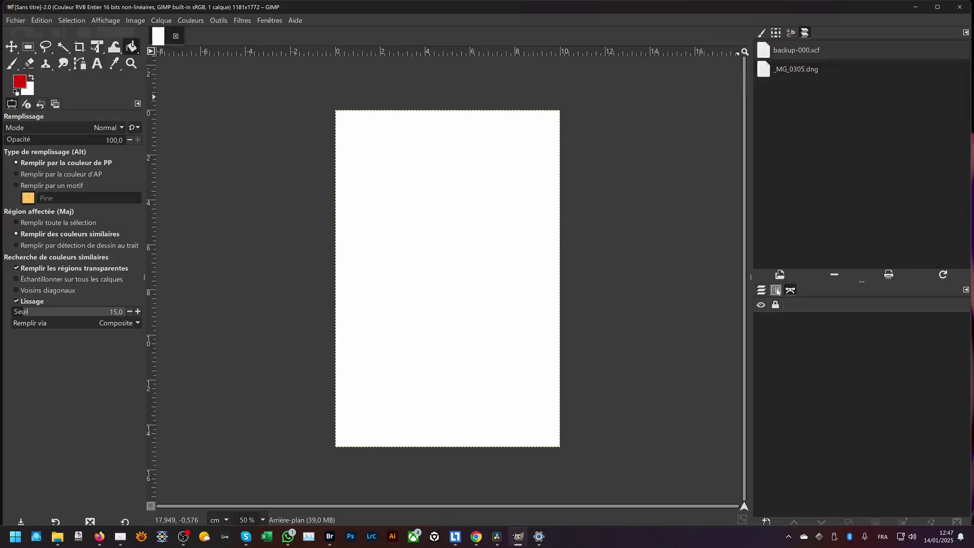
{"action": "left_click", "coordinate": [760, 289]}
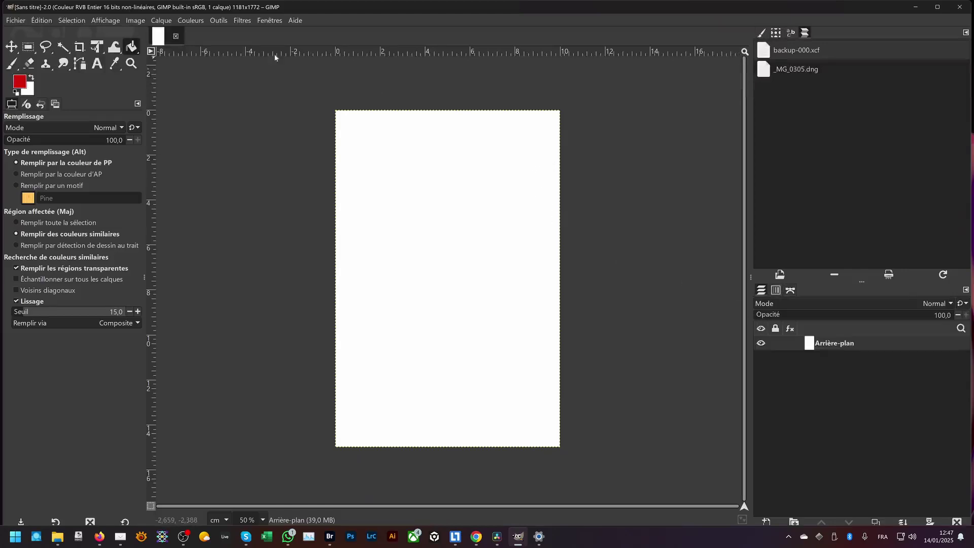
Open the Éditeur de sélection (Selection Editor) as an additional dockable dialog.
{"action": "left_click", "coordinate": [269, 21]}
{"action": "mouse_move", "coordinate": [282, 36]}
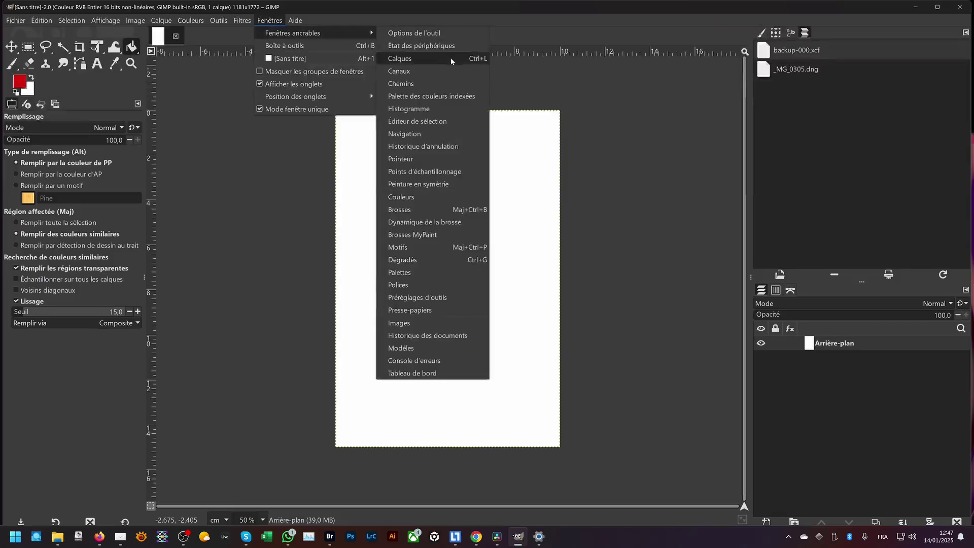
{"action": "left_click", "coordinate": [447, 123]}
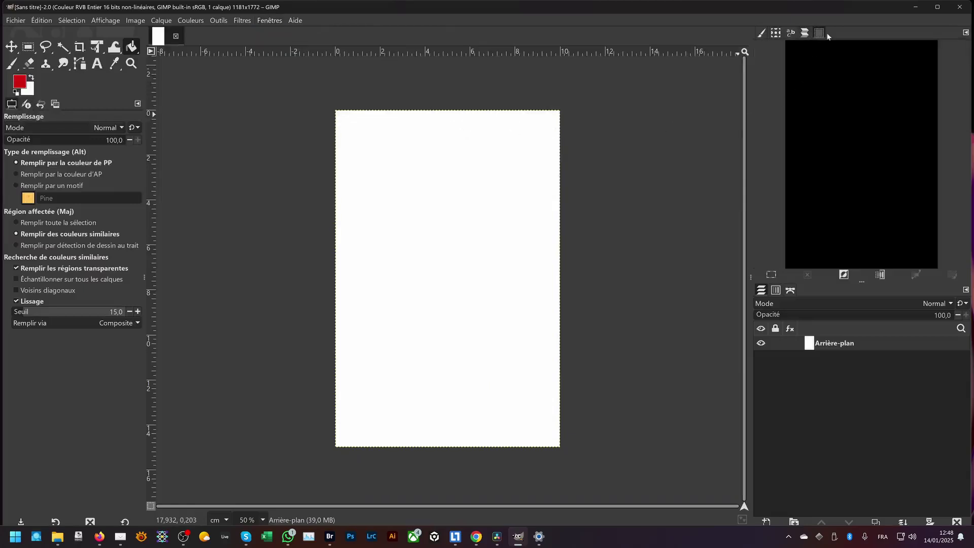
Detach the Selection Editor into a floating window, move and enlarge it, and dock it beside Paths in the lower dock.
{"action": "left_click_drag", "start_coordinate": [820, 39], "coordinate": [628, 130]}
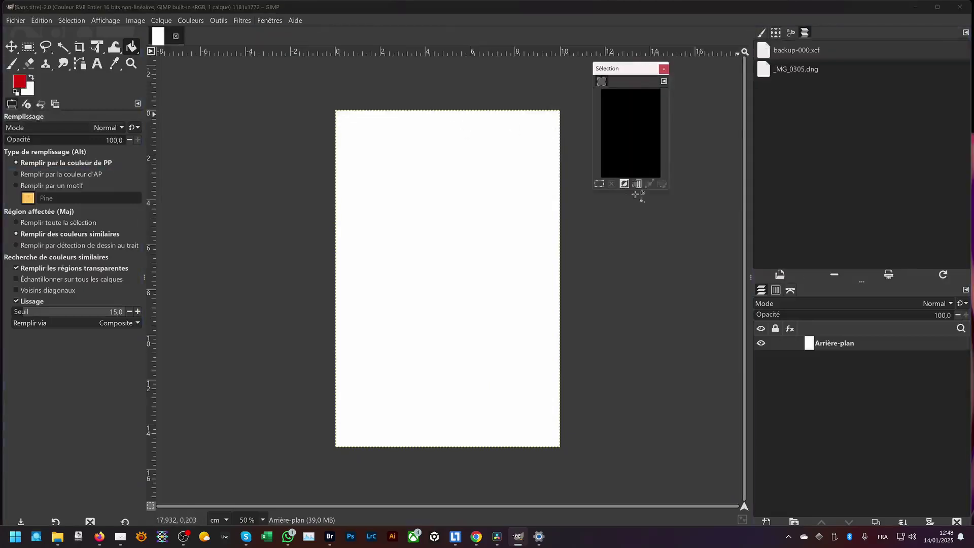
{"action": "left_click_drag", "start_coordinate": [669, 191], "coordinate": [756, 241]}
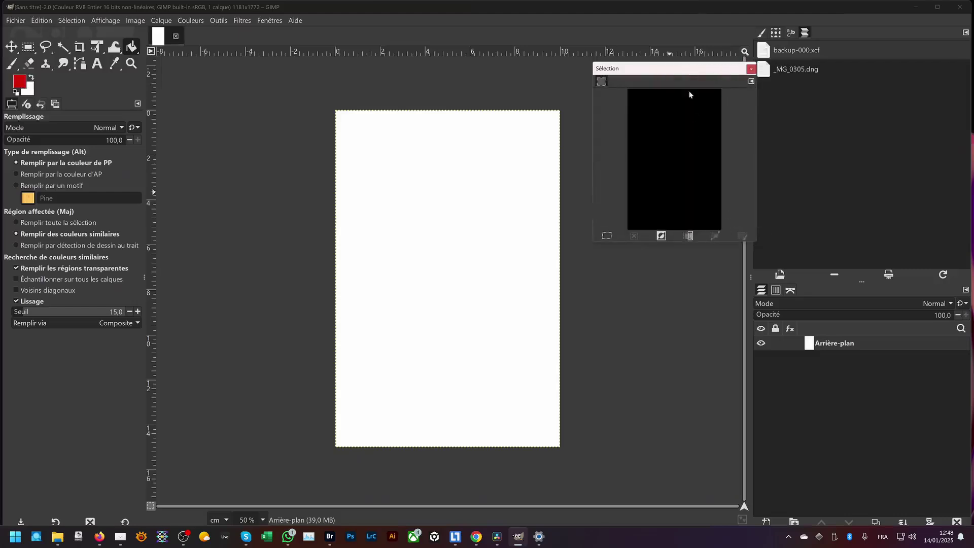
{"action": "left_click_drag", "start_coordinate": [692, 71], "coordinate": [569, 127]}
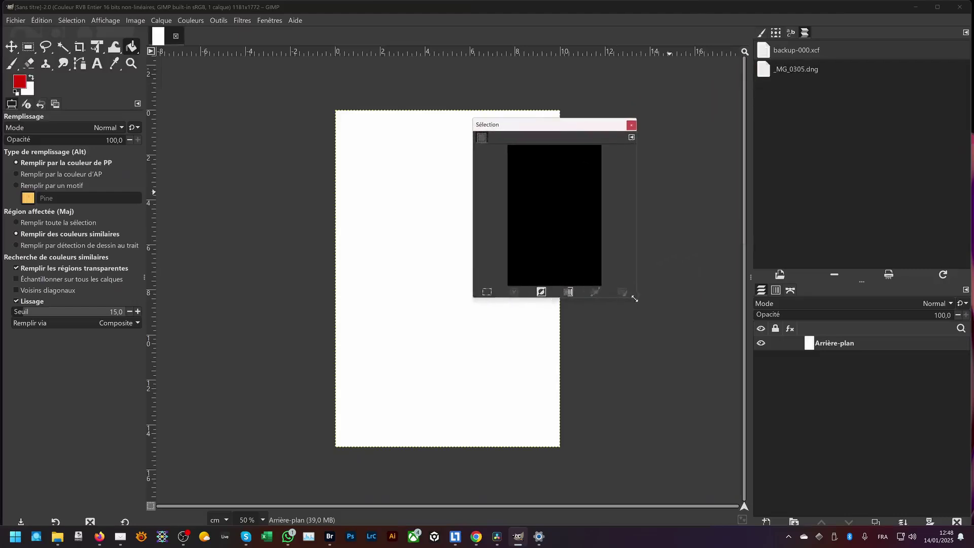
{"action": "left_click_drag", "start_coordinate": [634, 298], "coordinate": [667, 317]}
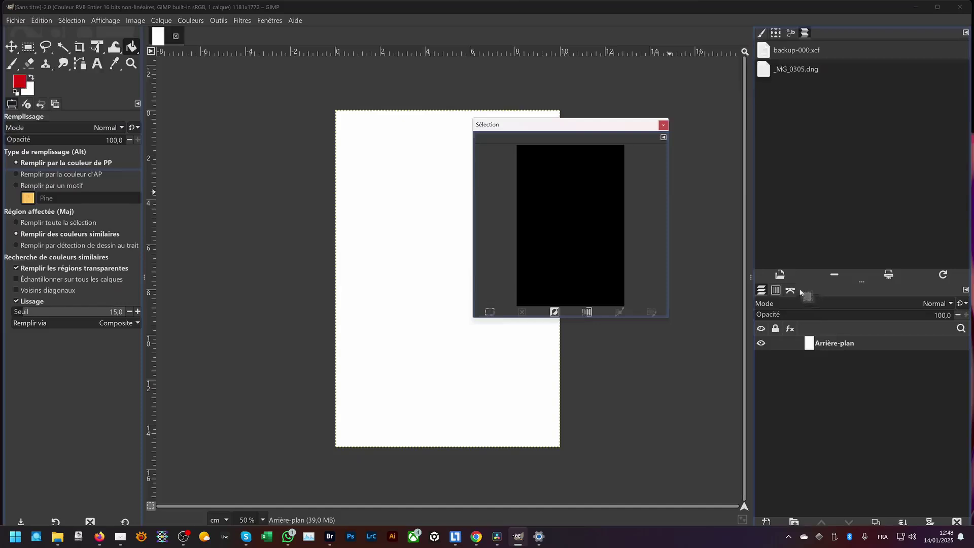
{"action": "left_click_drag", "start_coordinate": [800, 292], "coordinate": [803, 291]}
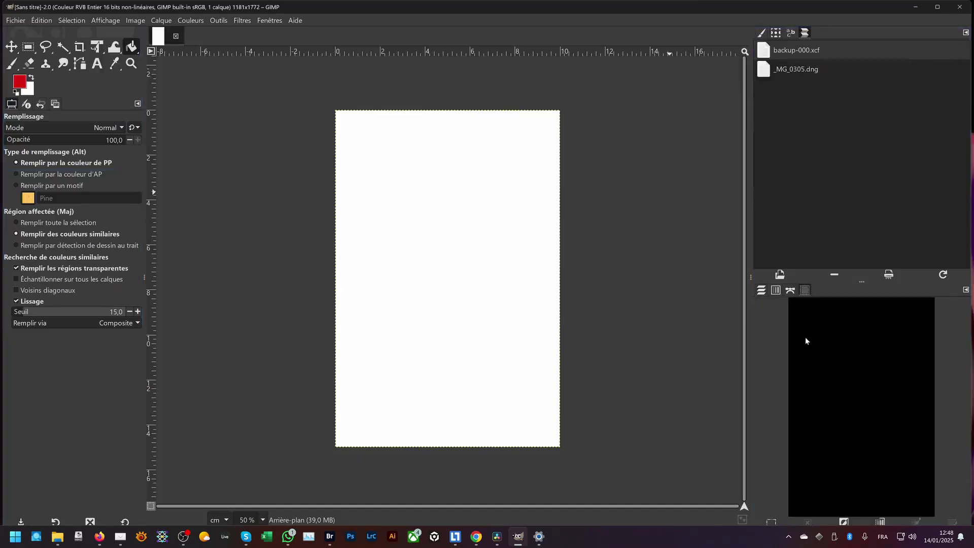
Try the Icône et texte tab style on the Selection Editor tab and return it to Icône.
{"action": "left_click", "coordinate": [966, 290]}
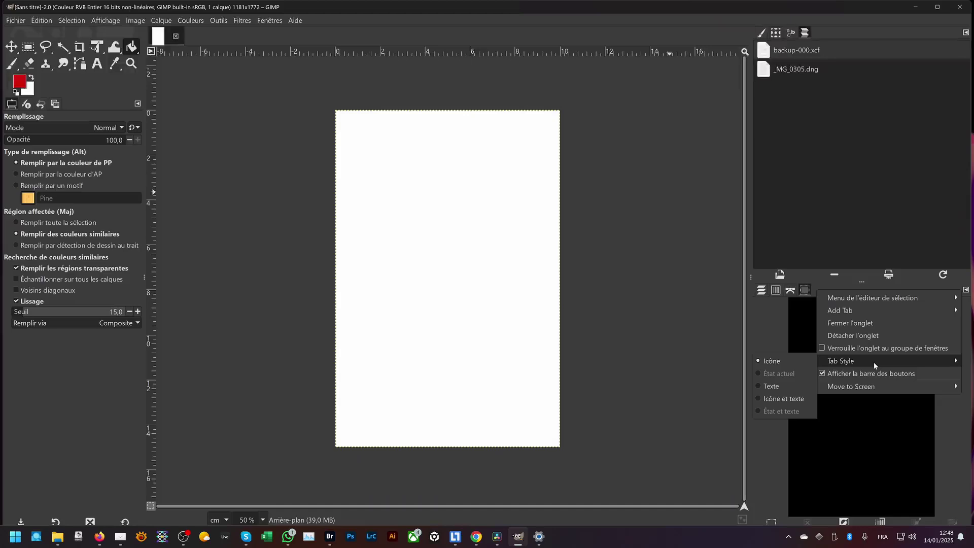
{"action": "left_click", "coordinate": [784, 399]}
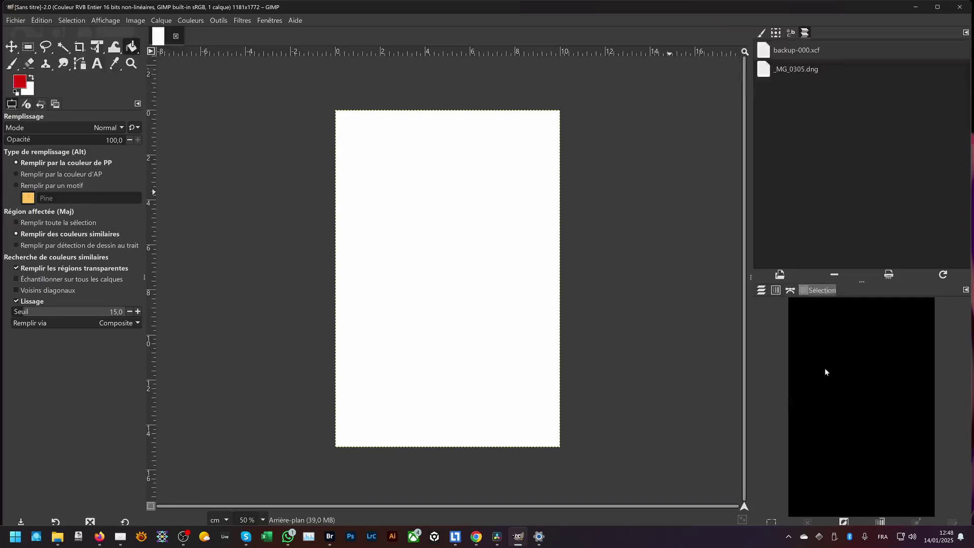
{"action": "left_click", "coordinate": [964, 290]}
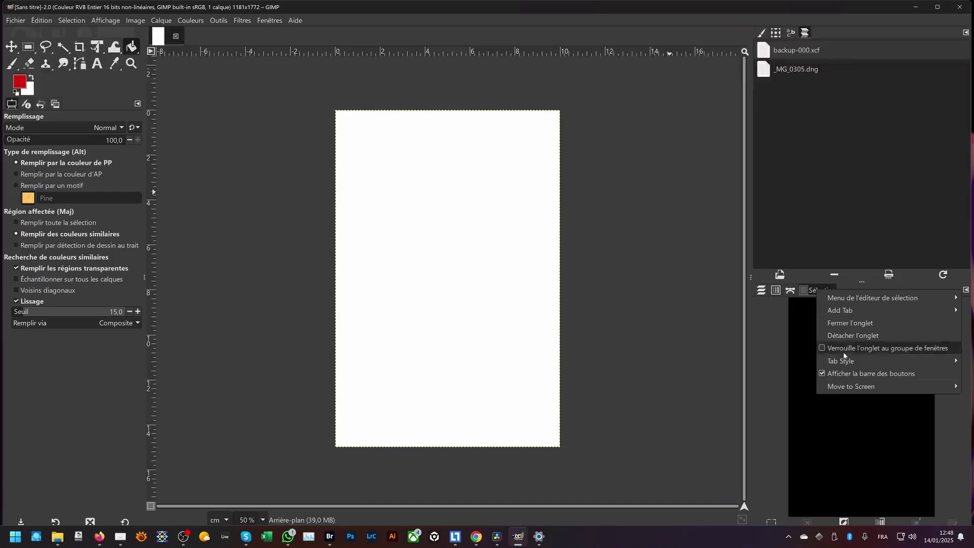
{"action": "mouse_move", "coordinate": [838, 360]}
{"action": "left_click", "coordinate": [796, 361]}
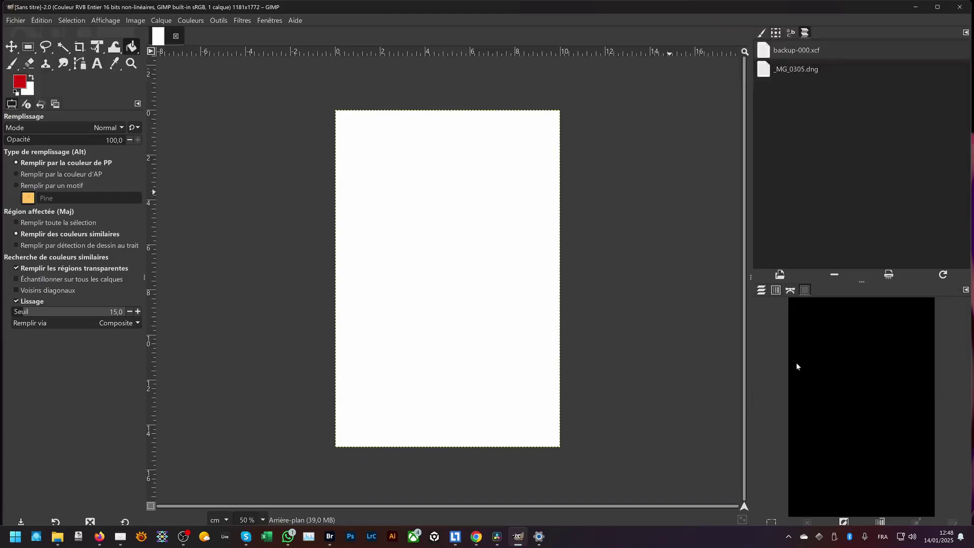
Add a Histogramme tab to the lower dock and close that tab.
{"action": "left_click", "coordinate": [965, 290]}
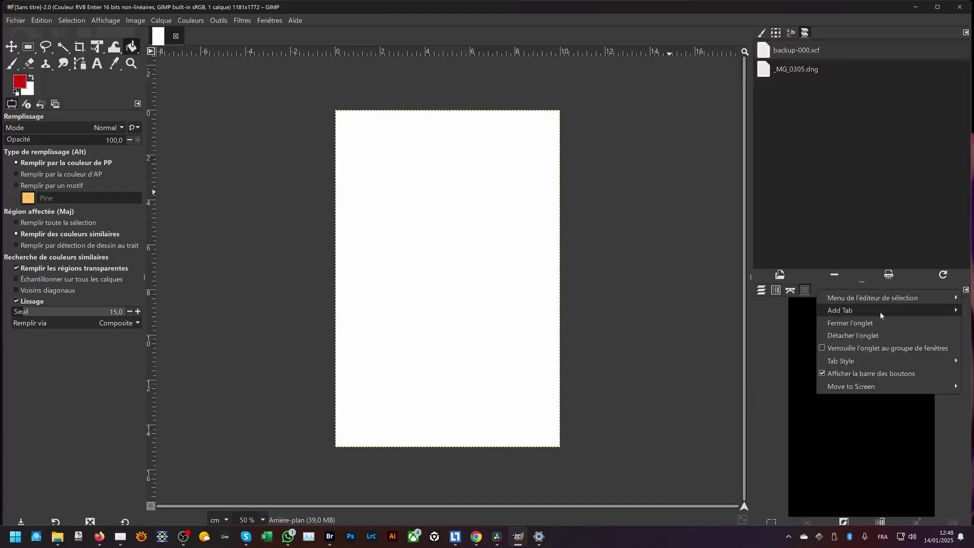
{"action": "mouse_move", "coordinate": [880, 315]}
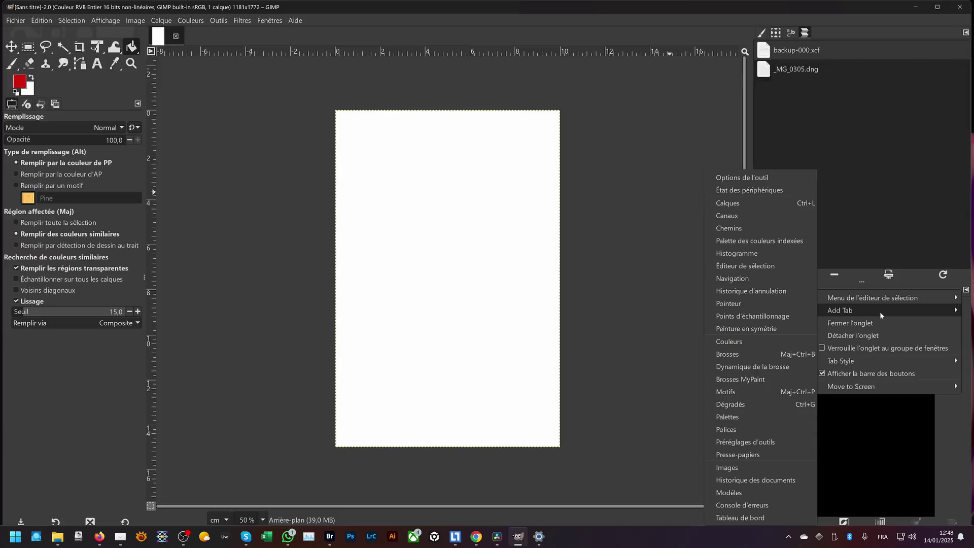
{"action": "left_click", "coordinate": [775, 254]}
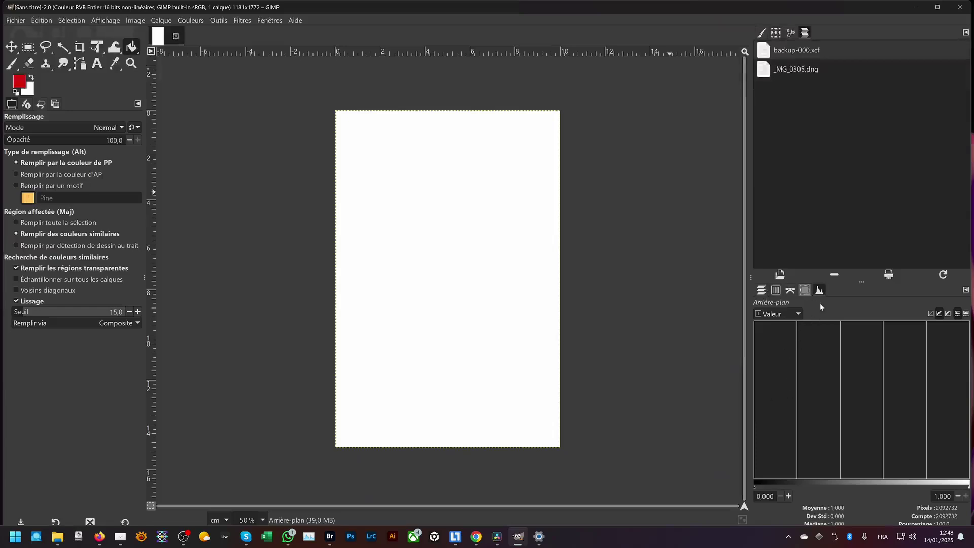
{"action": "left_click", "coordinate": [965, 289]}
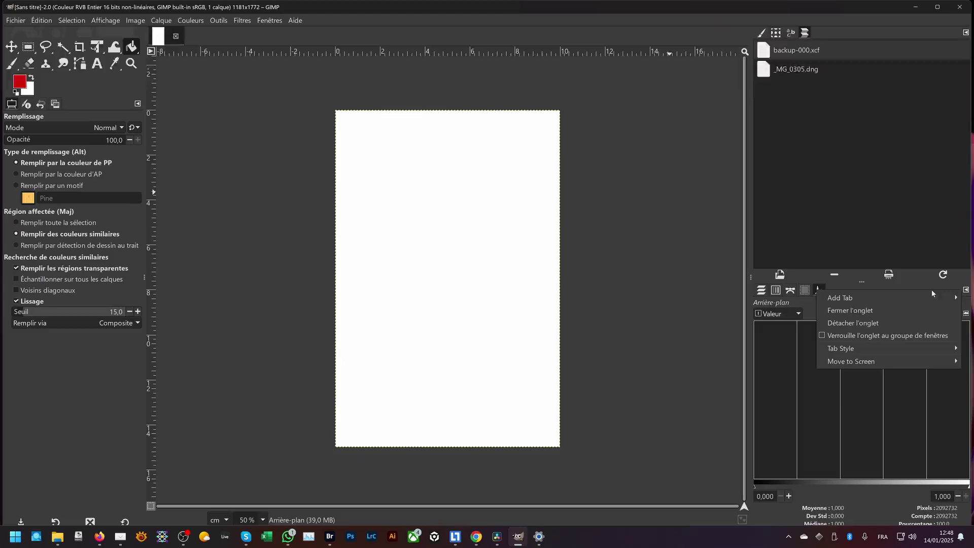
{"action": "left_click", "coordinate": [861, 311]}
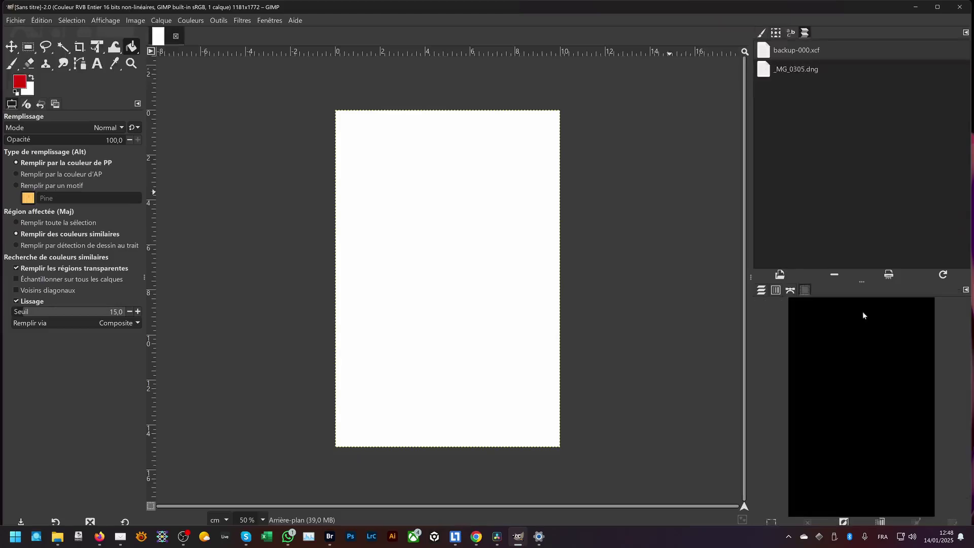
Detach the Selection Editor tab into its own window, widen the window and close it.
{"action": "left_click", "coordinate": [965, 290]}
{"action": "left_click", "coordinate": [894, 335]}
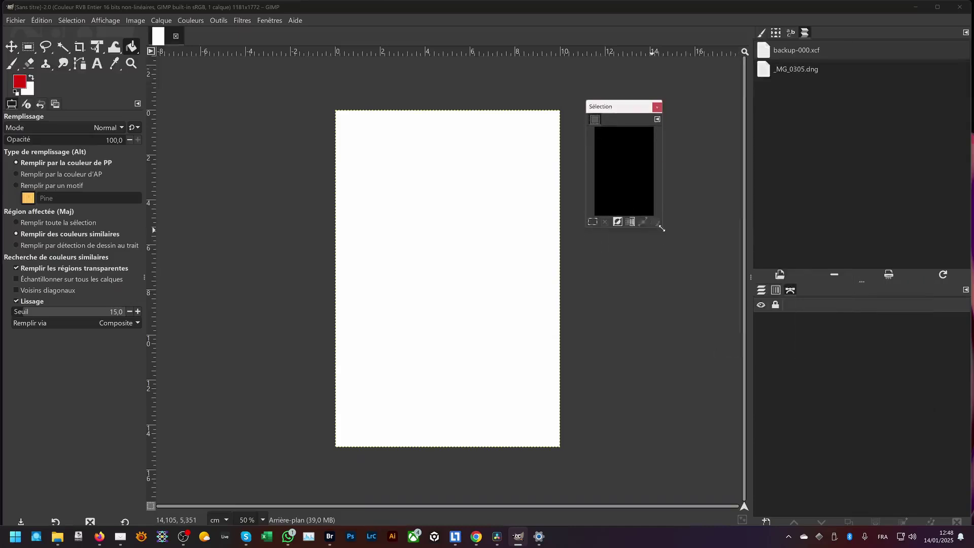
{"action": "left_click_drag", "start_coordinate": [660, 226], "coordinate": [725, 223]}
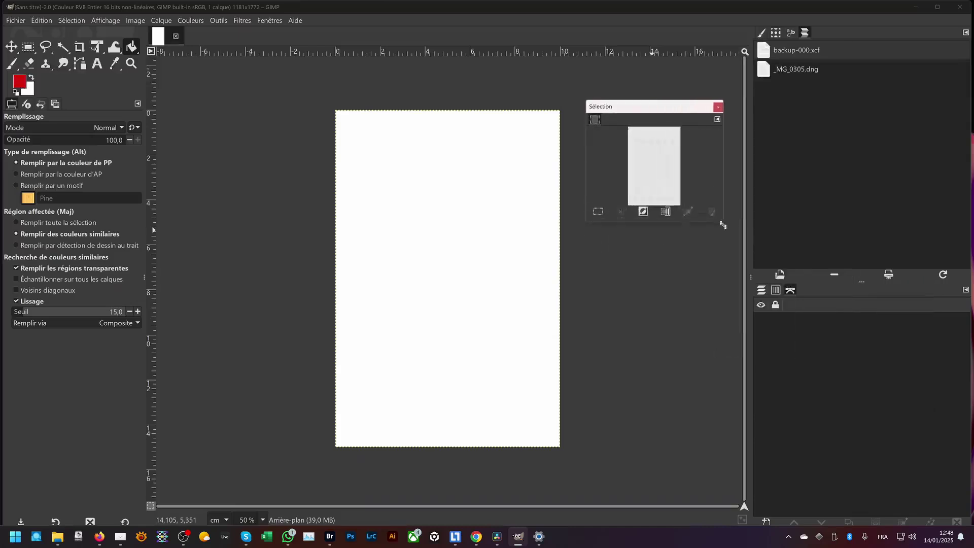
{"action": "left_click", "coordinate": [718, 107]}
Widen the left dock and detach the Tool Options tab into an enlarged floating window over the canvas.
{"action": "left_click_drag", "start_coordinate": [146, 170], "coordinate": [63, 207]}
{"action": "left_click_drag", "start_coordinate": [1, 199], "coordinate": [183, 193]}
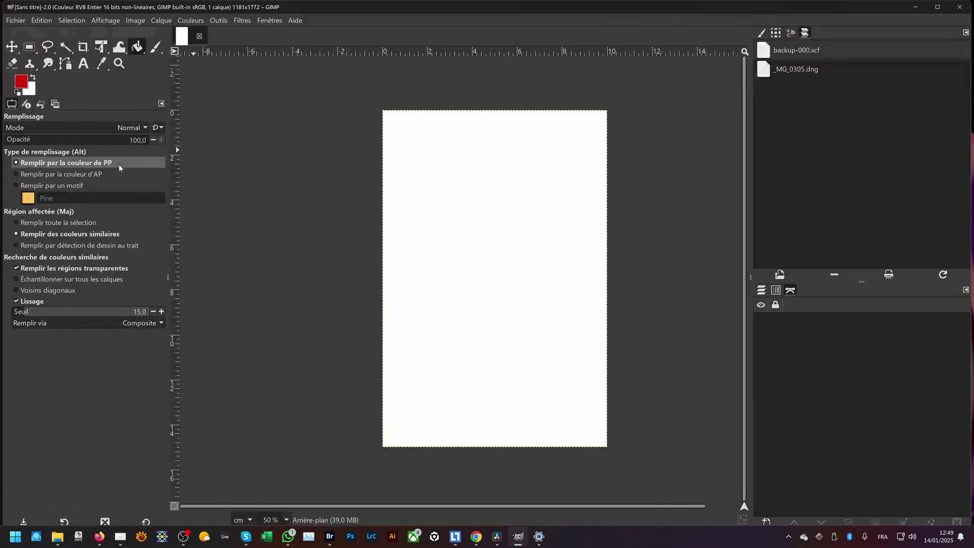
{"action": "left_click", "coordinate": [162, 104]}
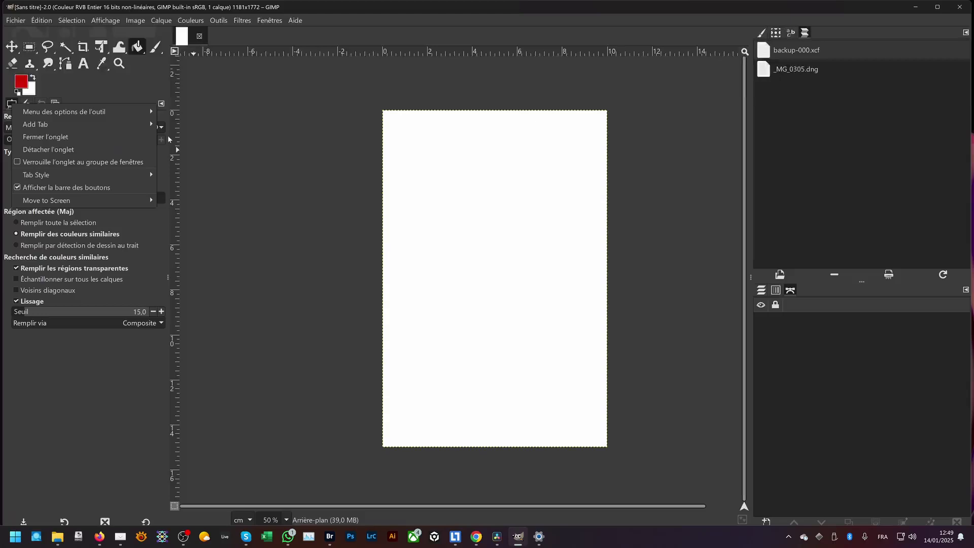
{"action": "left_click", "coordinate": [136, 150]}
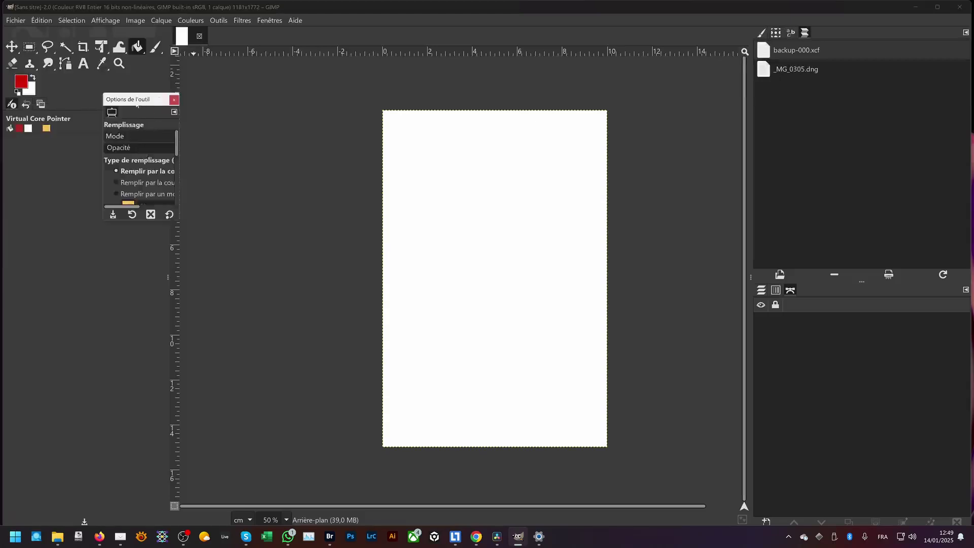
{"action": "left_click_drag", "start_coordinate": [137, 104], "coordinate": [248, 124]}
{"action": "left_click_drag", "start_coordinate": [291, 241], "coordinate": [400, 355]}
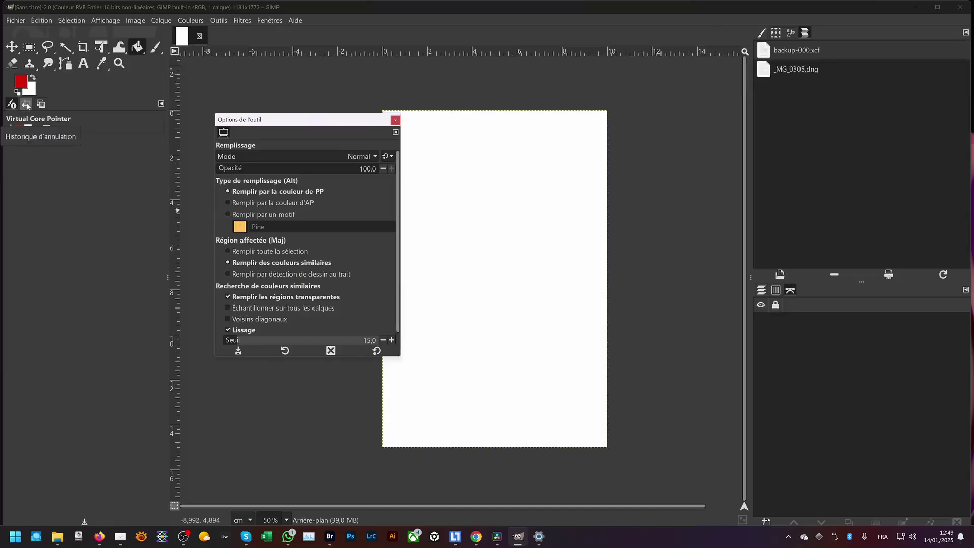
Narrow the left dock and check the configuration options of its Device Status tab.
{"action": "left_click", "coordinate": [69, 112]}
{"action": "left_click_drag", "start_coordinate": [168, 121], "coordinate": [138, 121]}
{"action": "left_click", "coordinate": [132, 105]}
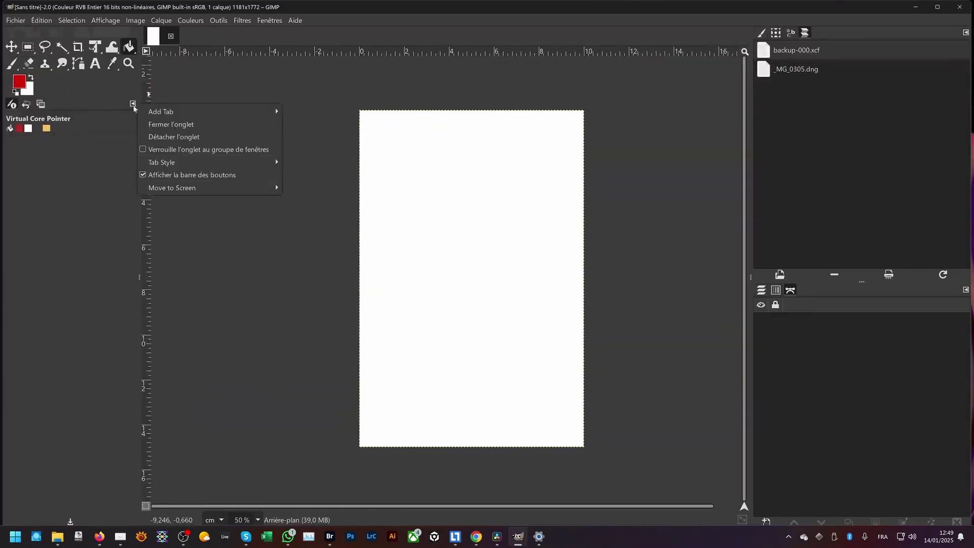
{"action": "left_click", "coordinate": [135, 120]}
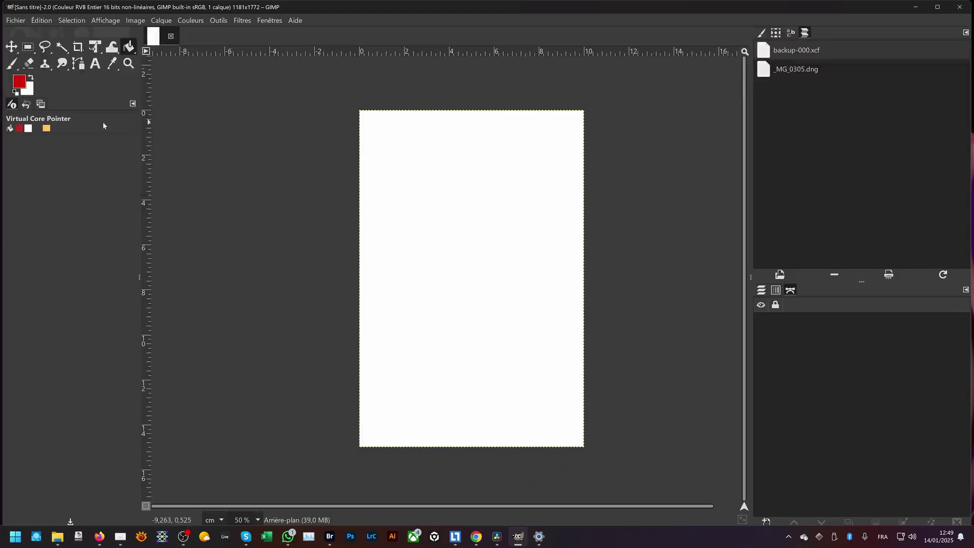
{"action": "left_click", "coordinate": [132, 104]}
{"action": "left_click", "coordinate": [268, 117]}
{"action": "mouse_move", "coordinate": [523, 544]}
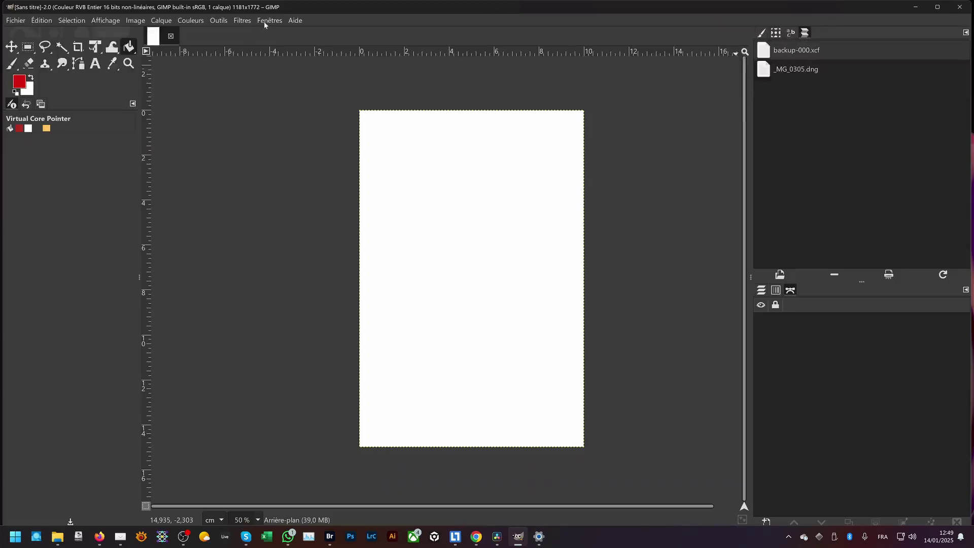
Move the main window aside to uncover the floating Tool Options window, redock it as the left dock's first tab and maximize the main window.
{"action": "left_click_drag", "start_coordinate": [303, 9], "coordinate": [296, 245]}
{"action": "left_click_drag", "start_coordinate": [289, 120], "coordinate": [880, 188]}
{"action": "left_click_drag", "start_coordinate": [679, 245], "coordinate": [674, 16]}
{"action": "left_click_drag", "start_coordinate": [963, 189], "coordinate": [652, 142]}
{"action": "left_click_drag", "start_coordinate": [545, 11], "coordinate": [522, 164]}
{"action": "left_click_drag", "start_coordinate": [634, 142], "coordinate": [858, 235]}
{"action": "left_click_drag", "start_coordinate": [733, 161], "coordinate": [758, 15]}
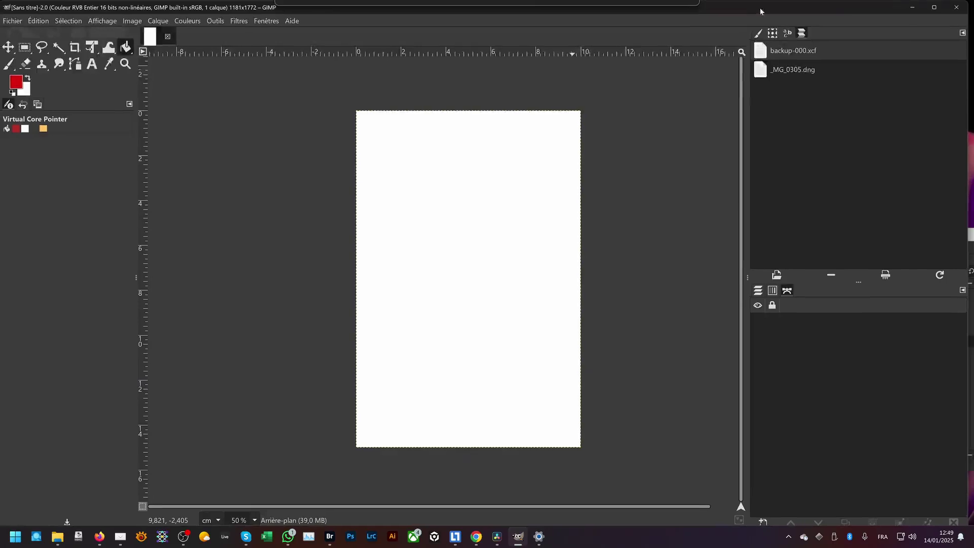
{"action": "left_click_drag", "start_coordinate": [970, 241], "coordinate": [102, 130]}
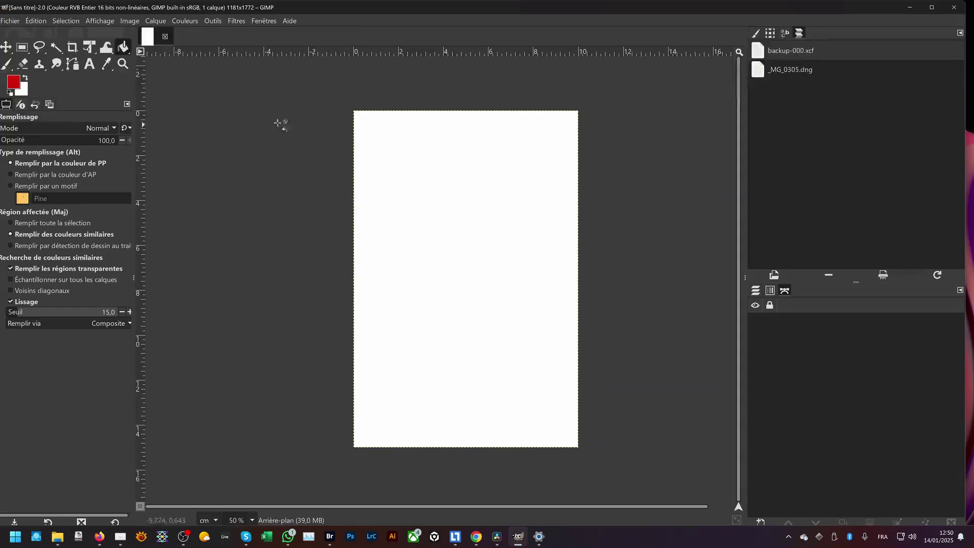
{"action": "left_click", "coordinate": [931, 7]}
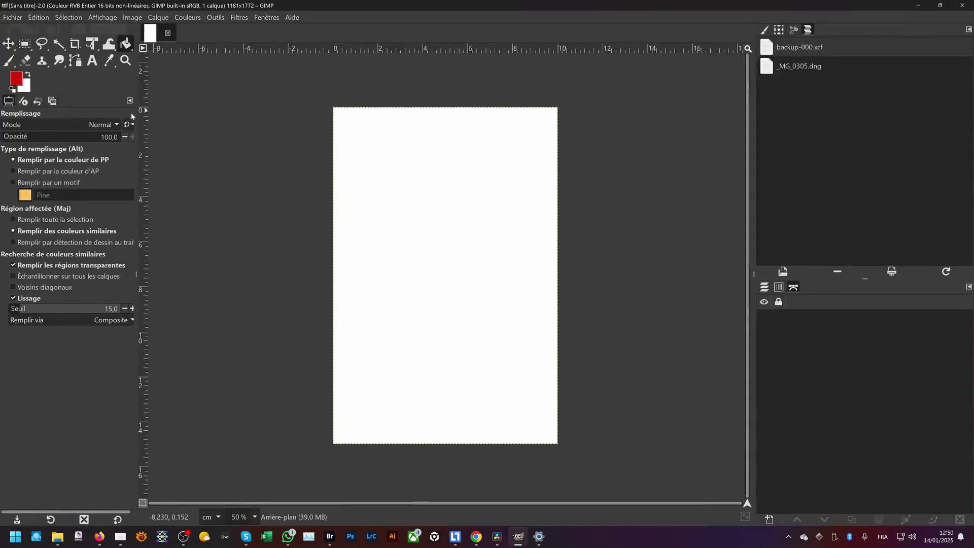
Narrow the right dock and show the Calques dialog in its lower group.
{"action": "left_click_drag", "start_coordinate": [751, 175], "coordinate": [834, 170]}
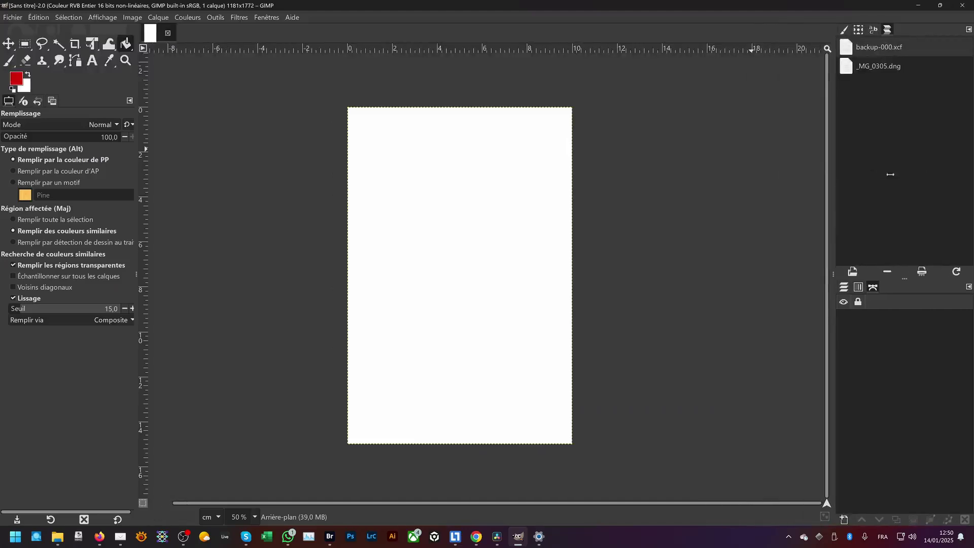
{"action": "left_click", "coordinate": [843, 287]}
{"action": "mouse_move", "coordinate": [832, 232]}
{"action": "left_mouse_down"}
{"action": "mouse_move", "coordinate": [720, 229]}
{"action": "mouse_move", "coordinate": [940, 228]}
{"action": "mouse_move", "coordinate": [835, 235]}
{"action": "left_mouse_up"}
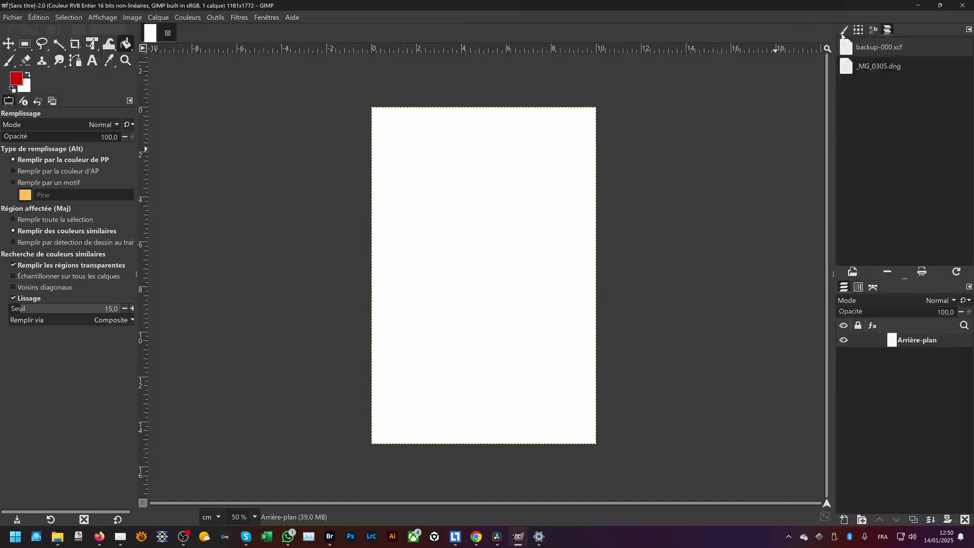
Add the Peinture en symétrie dialog and dock it as a new column between the canvas and the right dock.
{"action": "left_click", "coordinate": [274, 19]}
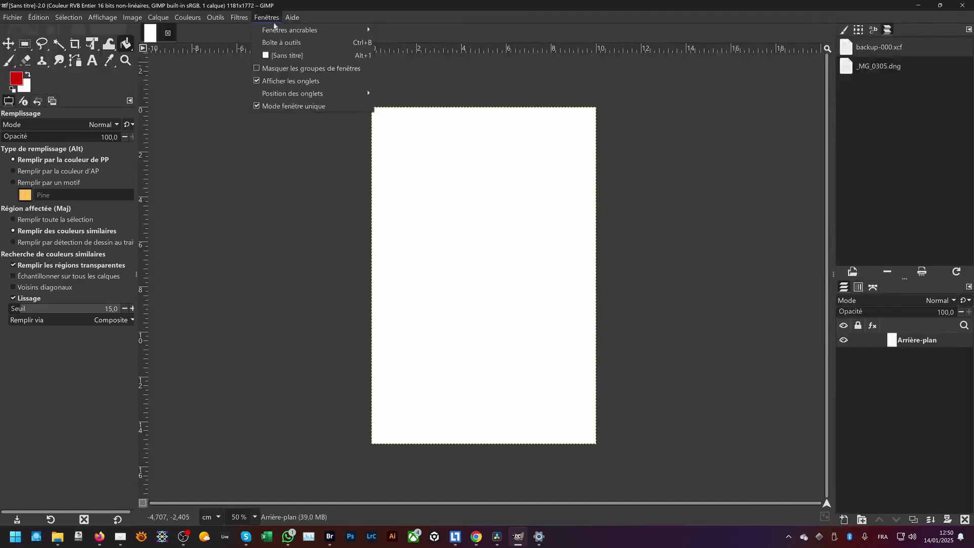
{"action": "mouse_move", "coordinate": [304, 30]}
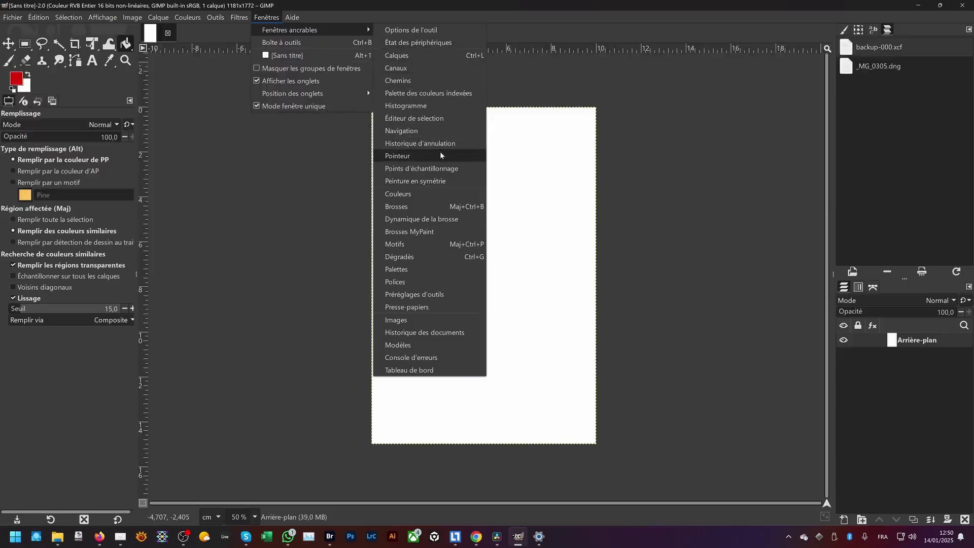
{"action": "left_click", "coordinate": [444, 181]}
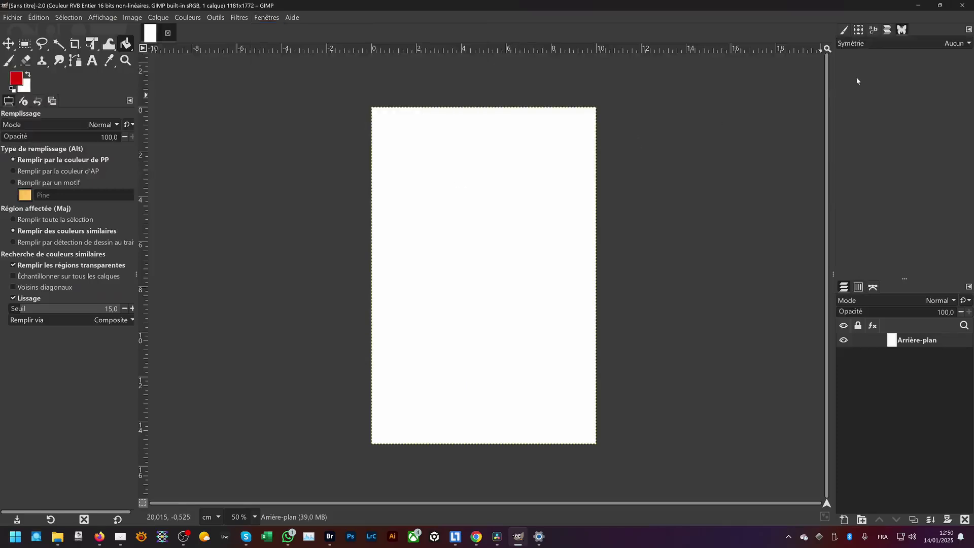
{"action": "left_click_drag", "start_coordinate": [901, 30], "coordinate": [835, 135]}
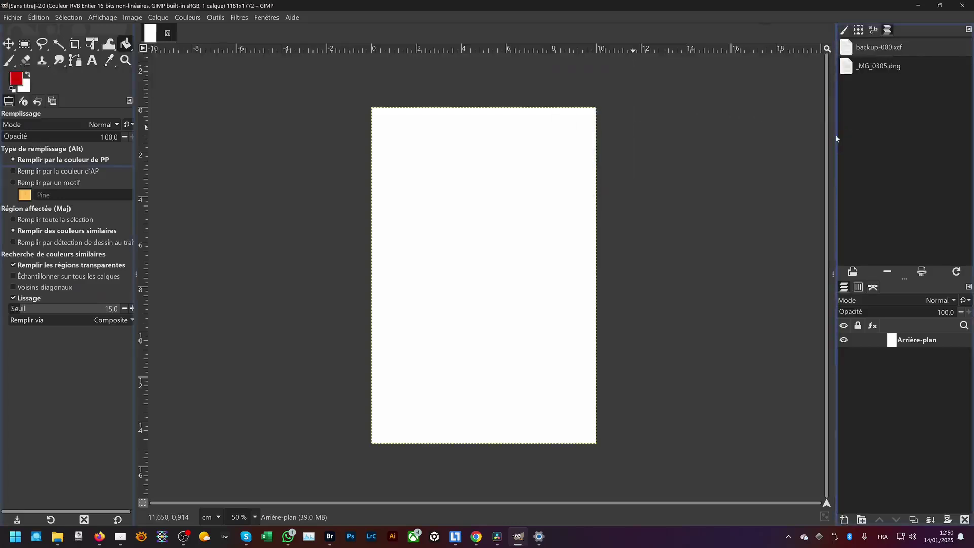
{"action": "left_click_drag", "start_coordinate": [752, 274], "coordinate": [804, 274]}
Add a Navigation tab beside the symmetry tab in the new column and widen that column.
{"action": "left_click", "coordinate": [827, 30]}
{"action": "mouse_move", "coordinate": [796, 33]}
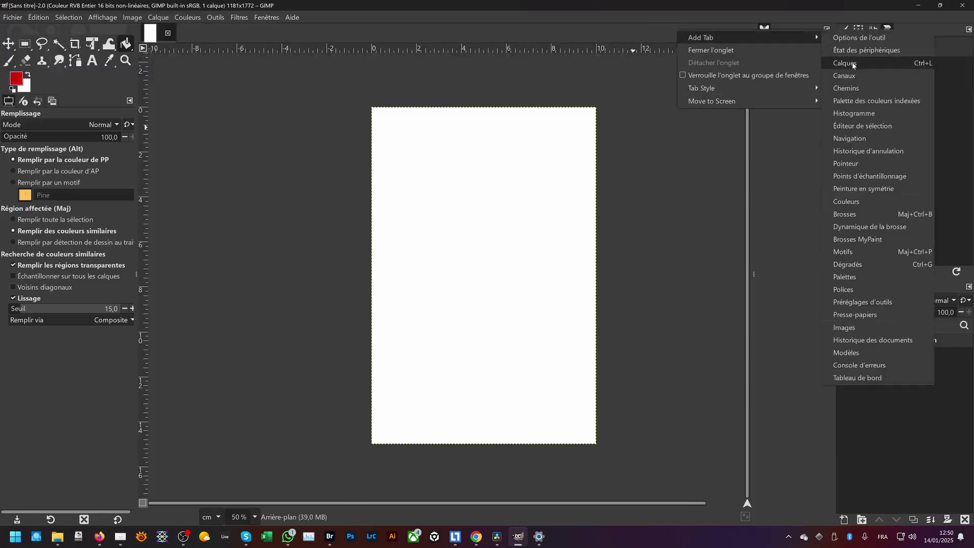
{"action": "left_click", "coordinate": [852, 138]}
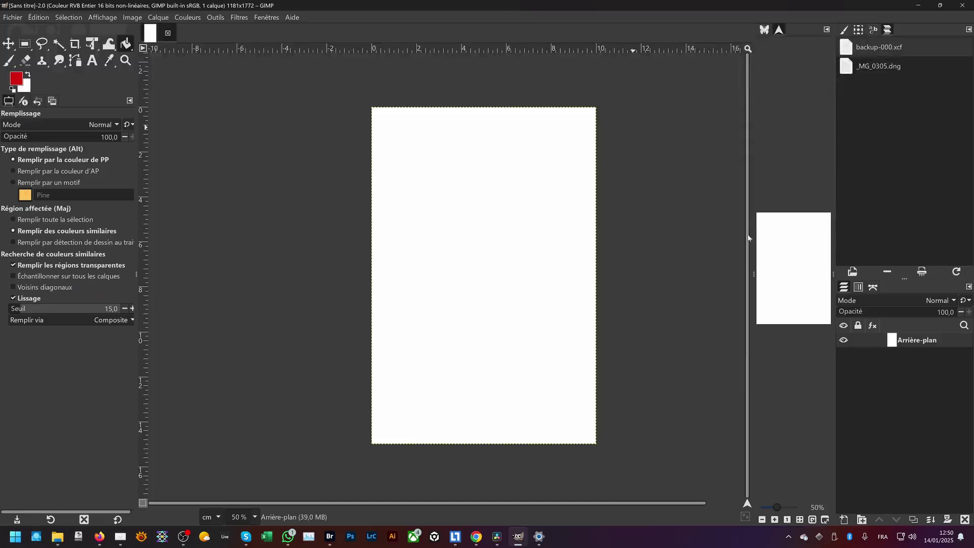
{"action": "left_click_drag", "start_coordinate": [752, 274], "coordinate": [672, 274]}
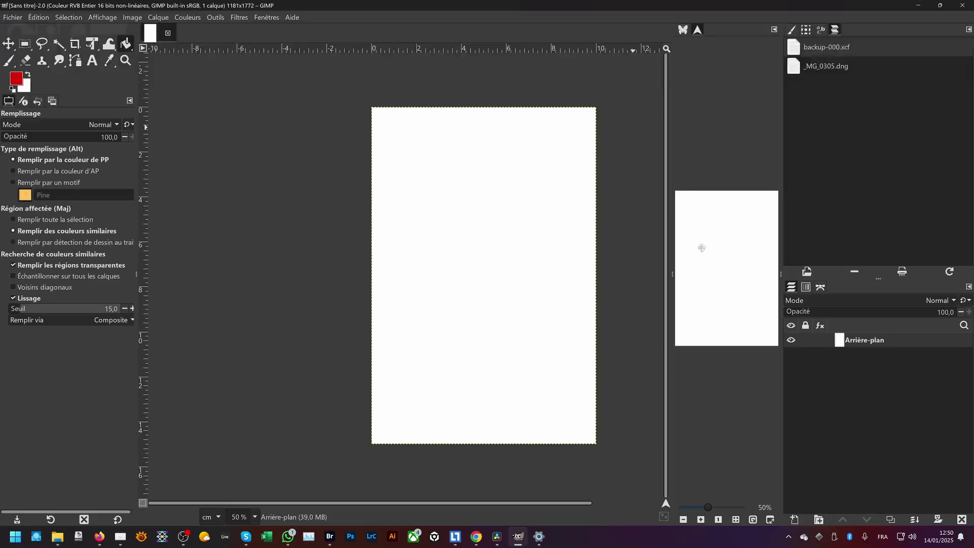
Rearrange the new column's two tabs into stacked groups, with Navigation above Peinture en symétrie.
{"action": "left_click_drag", "start_coordinate": [683, 30], "coordinate": [713, 528]}
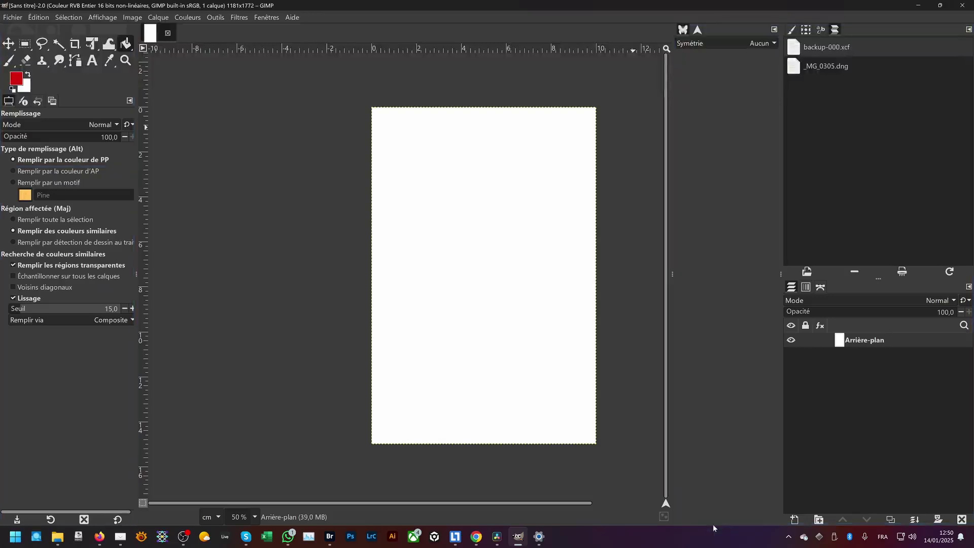
{"action": "left_click_drag", "start_coordinate": [683, 31], "coordinate": [708, 526]}
{"action": "left_click_drag", "start_coordinate": [698, 31], "coordinate": [717, 432]}
{"action": "left_click_drag", "start_coordinate": [685, 529], "coordinate": [500, 153]}
{"action": "left_click_drag", "start_coordinate": [468, 121], "coordinate": [719, 23]}
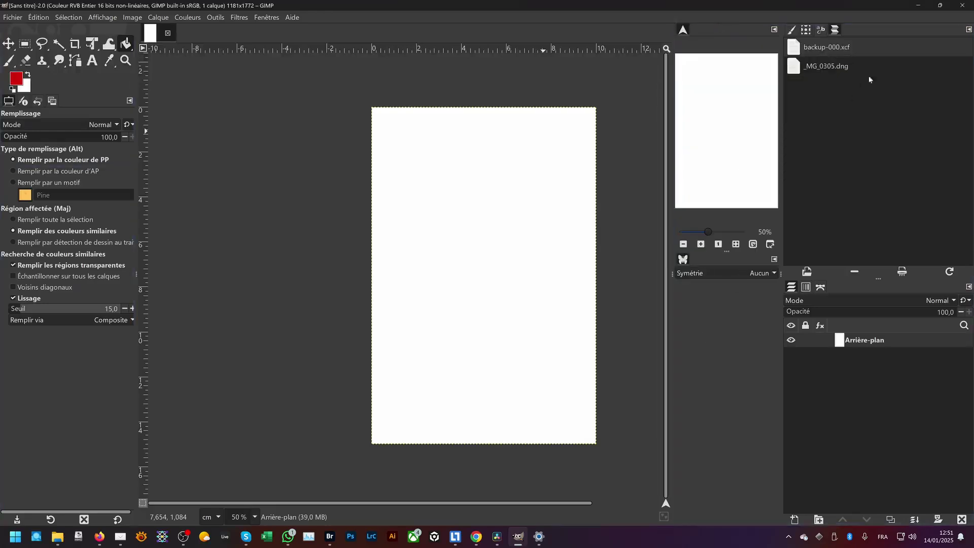
Show the brushes dialog in the right dock and increase the height of the upper groups in both columns.
{"action": "left_click", "coordinate": [793, 30]}
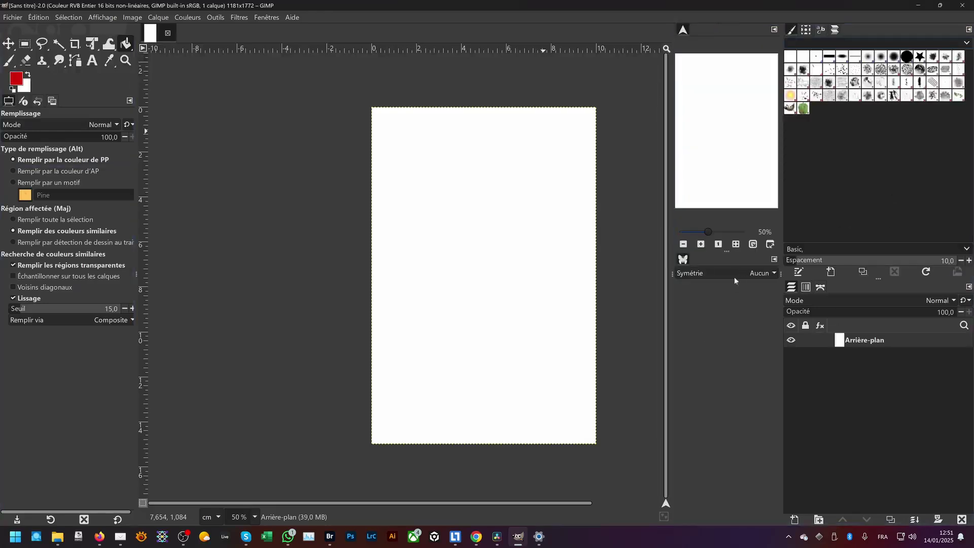
{"action": "mouse_move", "coordinate": [730, 264]}
{"action": "left_mouse_down"}
{"action": "mouse_move", "coordinate": [730, 407]}
{"action": "mouse_move", "coordinate": [739, 226]}
{"action": "mouse_move", "coordinate": [748, 406]}
{"action": "mouse_move", "coordinate": [757, 226]}
{"action": "mouse_move", "coordinate": [766, 352]}
{"action": "left_mouse_up"}
{"action": "mouse_move", "coordinate": [878, 278]}
{"action": "left_mouse_down"}
{"action": "mouse_move", "coordinate": [880, 153]}
{"action": "mouse_move", "coordinate": [902, 395]}
{"action": "mouse_move", "coordinate": [892, 136]}
{"action": "mouse_move", "coordinate": [863, 261]}
{"action": "mouse_move", "coordinate": [812, 266]}
{"action": "left_mouse_up"}
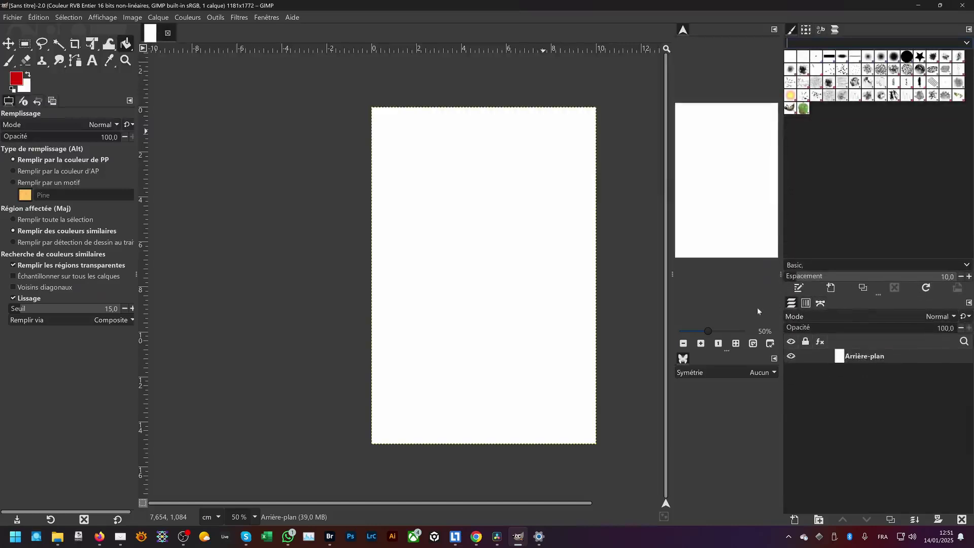
Close the Peinture en symétrie and Navigation tabs, and narrow the remaining right dock to enlarge the canvas area.
{"action": "left_click", "coordinate": [774, 358]}
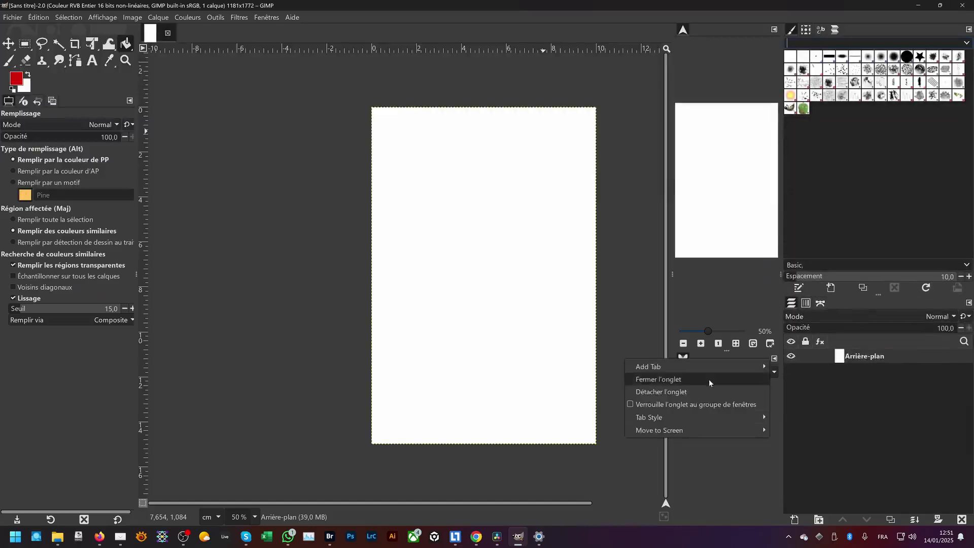
{"action": "left_click", "coordinate": [709, 379]}
{"action": "left_click", "coordinate": [774, 29]}
{"action": "left_click", "coordinate": [705, 48]}
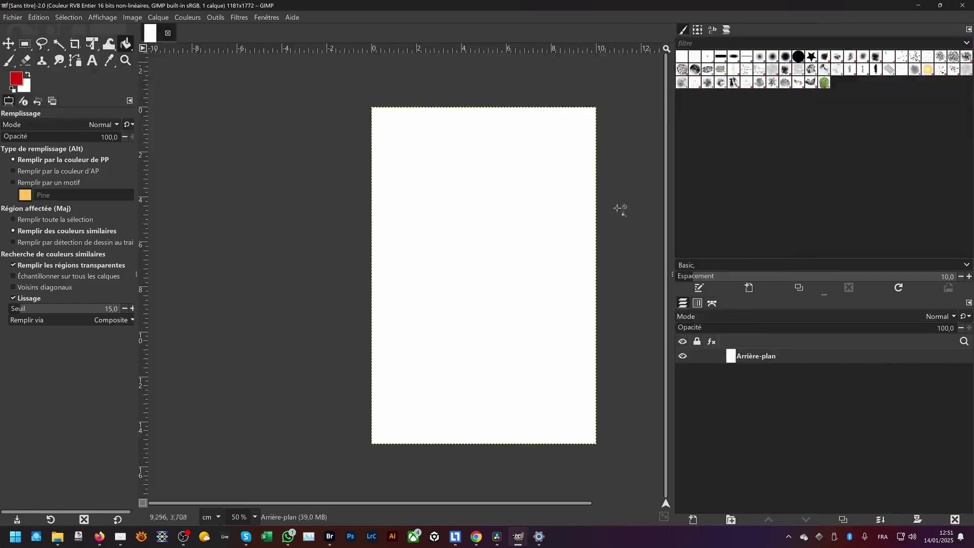
{"action": "left_click_drag", "start_coordinate": [672, 202], "coordinate": [823, 198]}
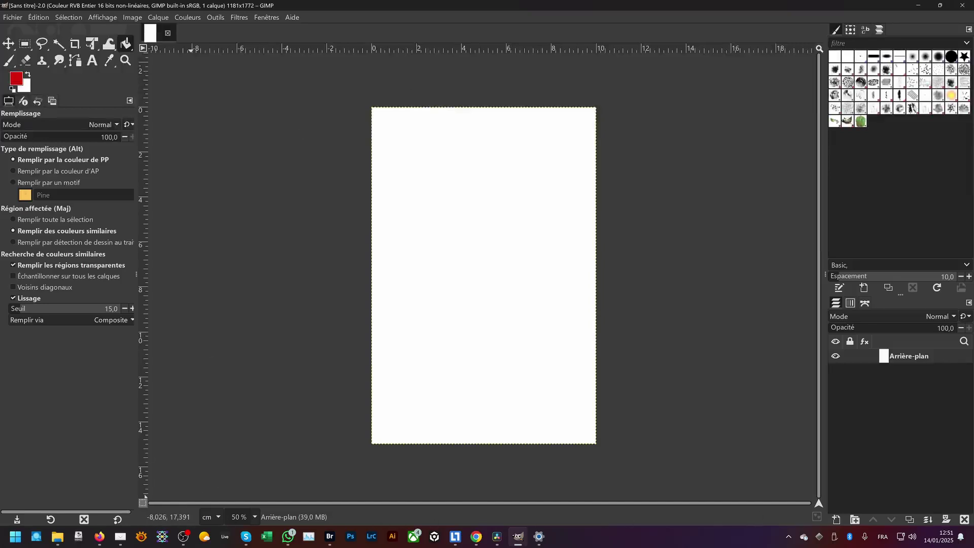
Set the image window's ruler unit to millimeters and open the list of zoom levels.
{"action": "left_click", "coordinate": [222, 517]}
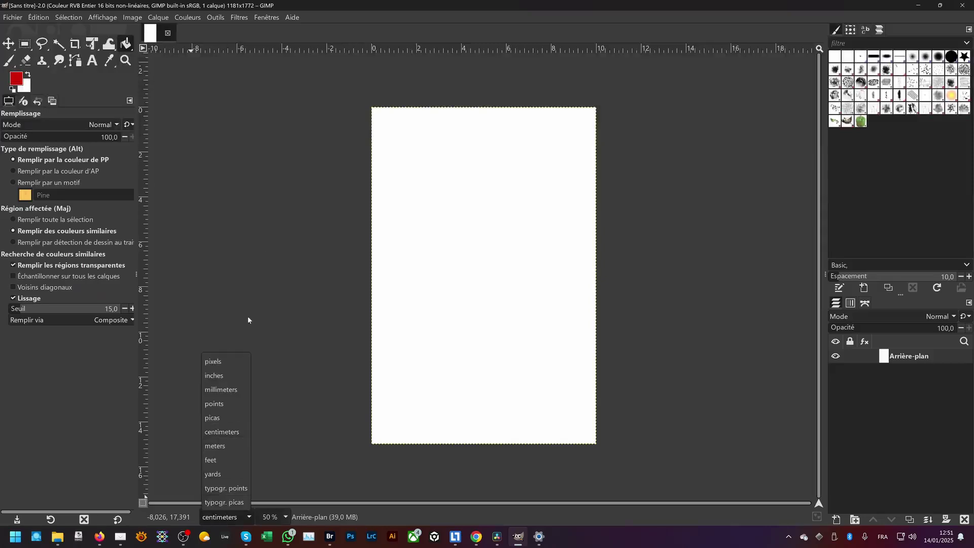
{"action": "left_click", "coordinate": [222, 391]}
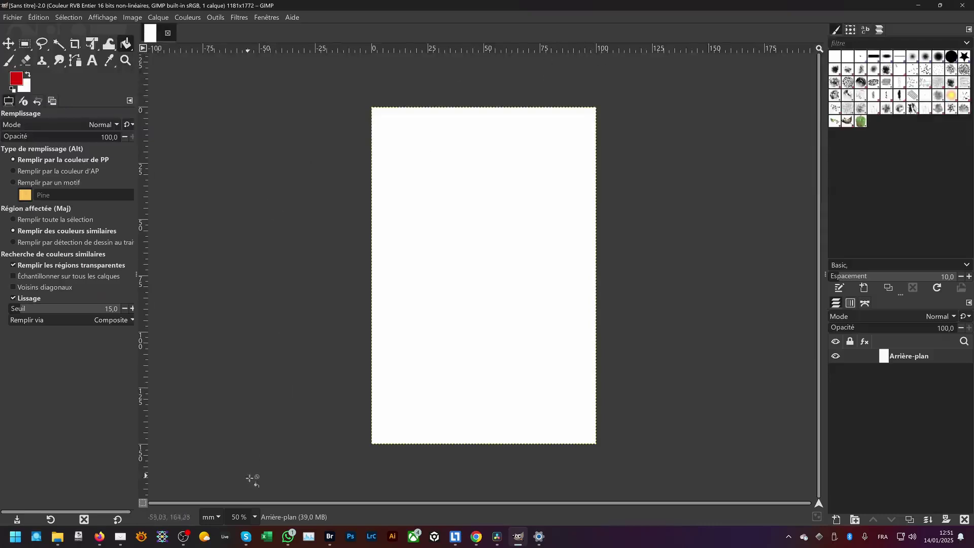
{"action": "left_click", "coordinate": [254, 517]}
{"action": "left_click", "coordinate": [255, 517]}
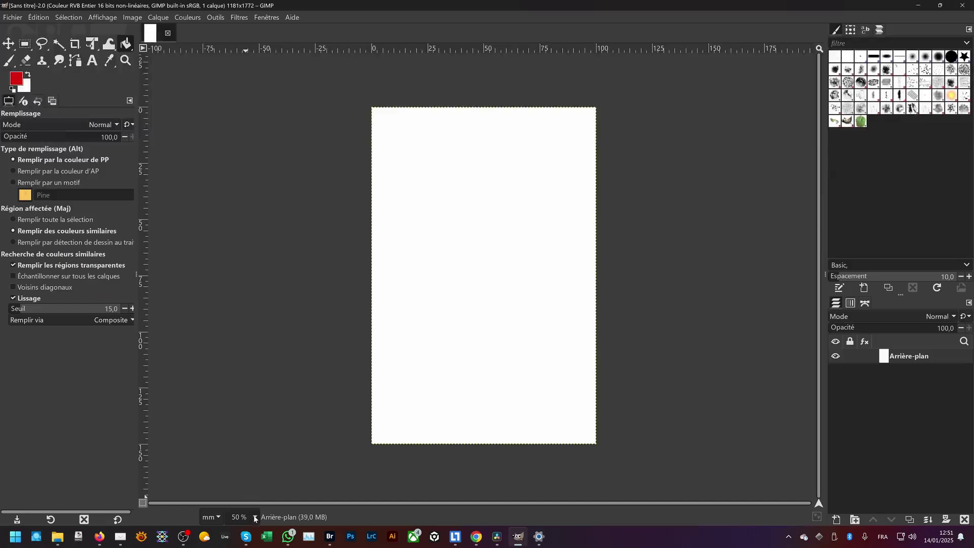